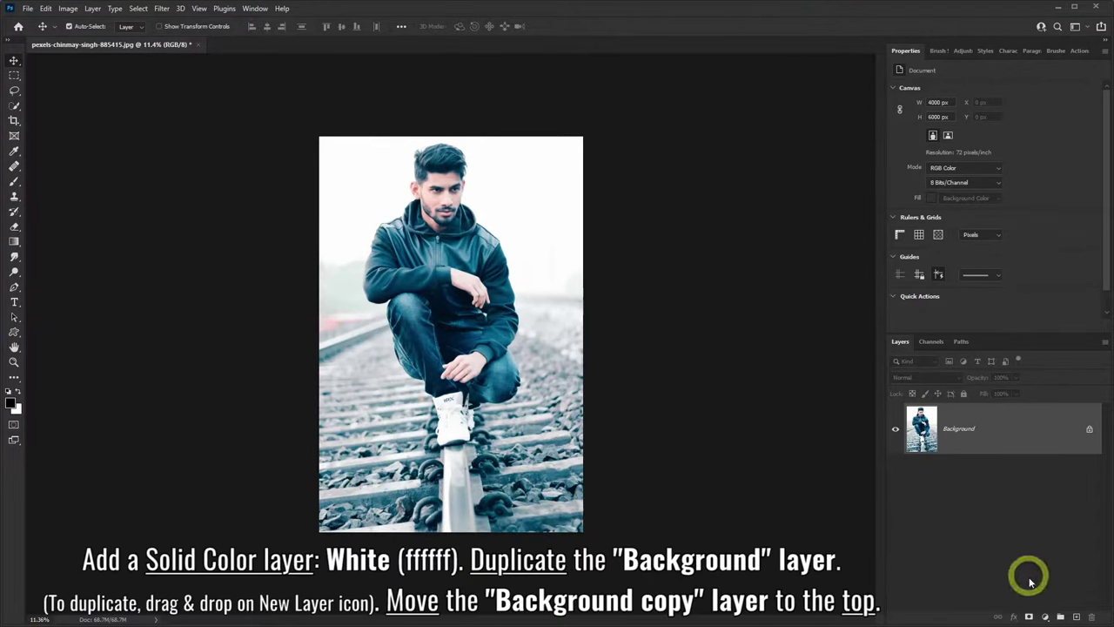
Step: Add a white (ffffff) Solid Color fill layer above the Background photo
{"action": "left_click", "coordinate": [1045, 616]}
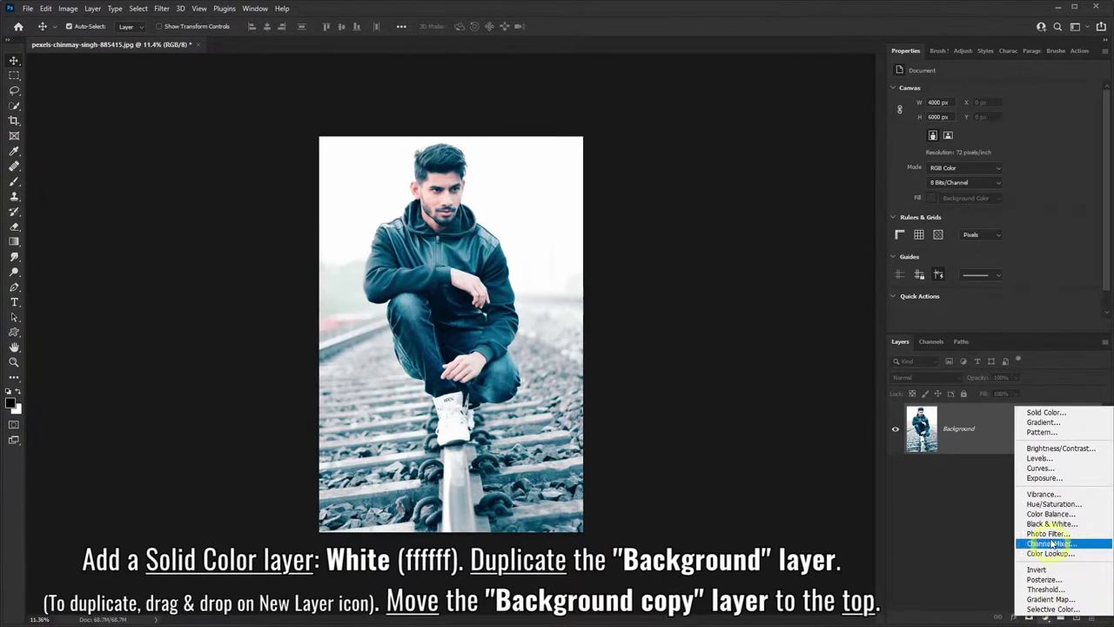
{"action": "left_click", "coordinate": [1044, 413]}
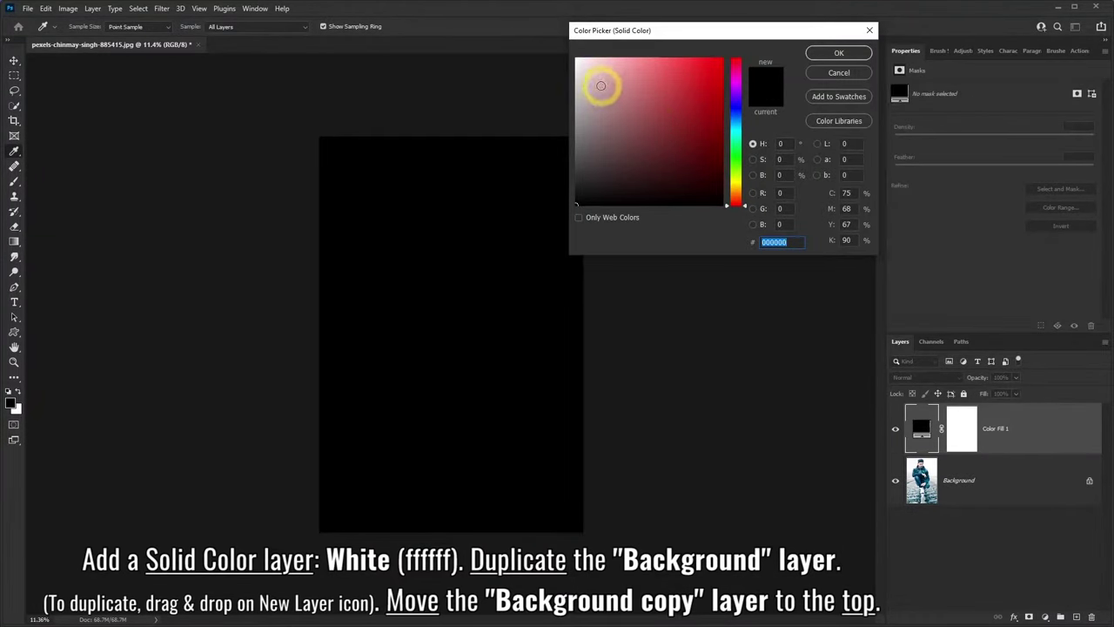
{"action": "type", "text": "ffffff"}
{"action": "left_click", "coordinate": [781, 242]}
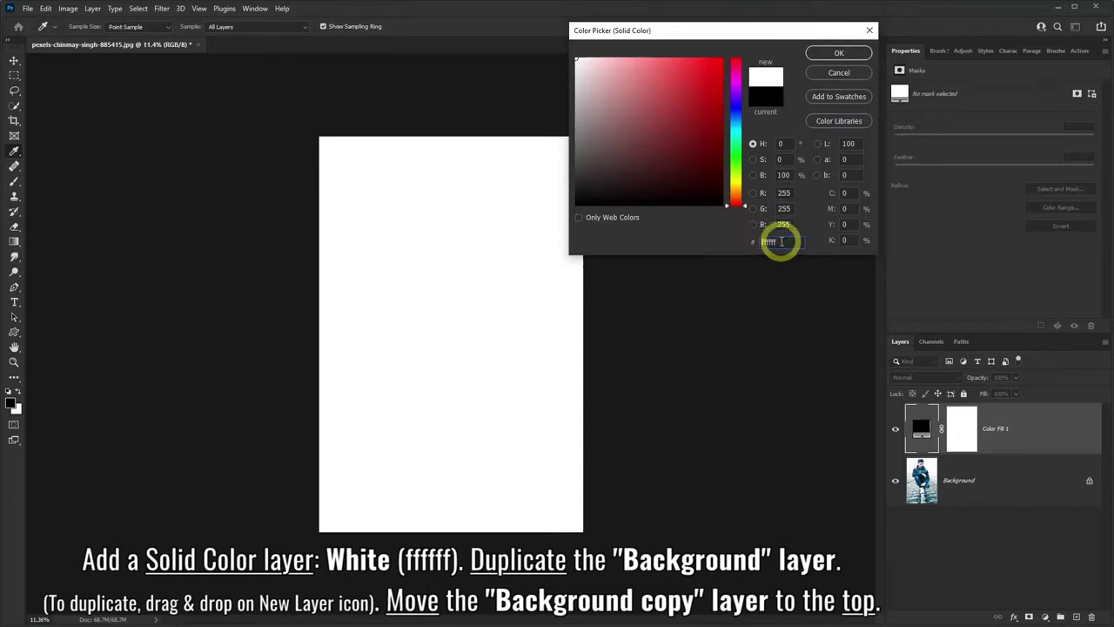
{"action": "left_click", "coordinate": [836, 54]}
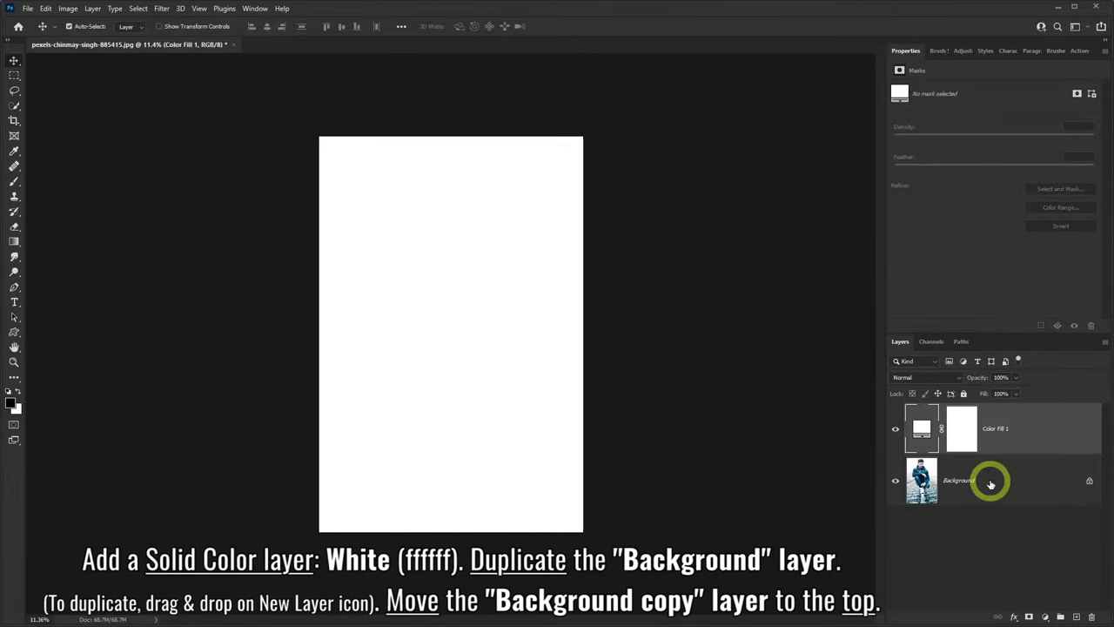
Step: Duplicate the Background layer and move Background copy to the top of the stack
{"action": "left_click_drag", "start_coordinate": [991, 484], "coordinate": [1034, 520]}
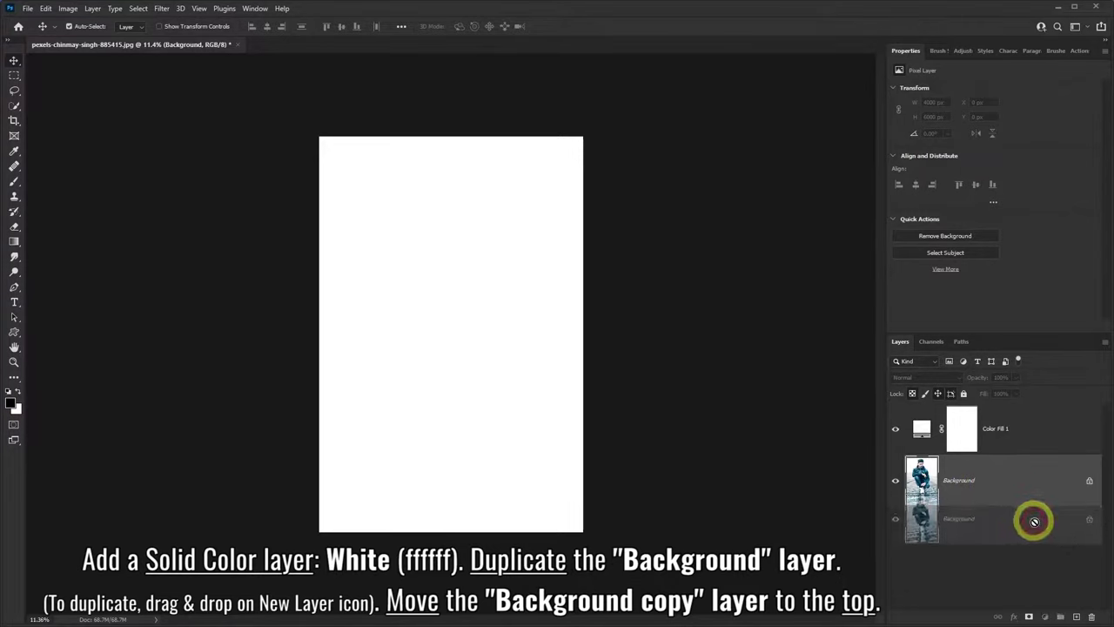
{"action": "left_click_drag", "start_coordinate": [1034, 520], "coordinate": [1076, 616]}
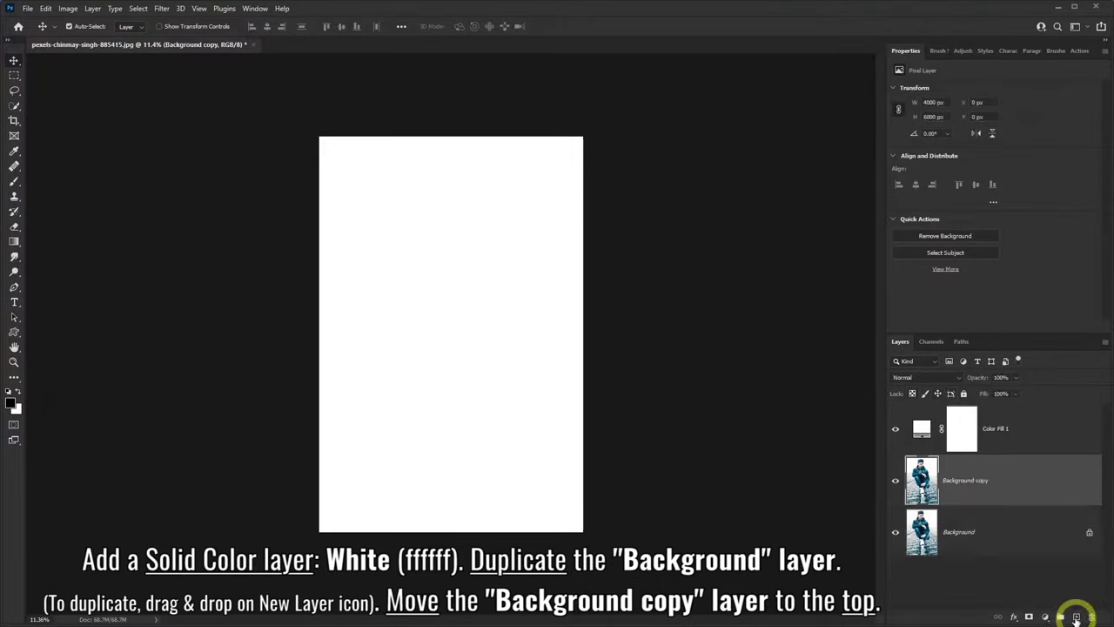
{"action": "mouse_move", "coordinate": [1019, 498]}
{"action": "left_mouse_down"}
{"action": "mouse_move", "coordinate": [1004, 481]}
{"action": "mouse_move", "coordinate": [999, 423]}
{"action": "left_mouse_up"}
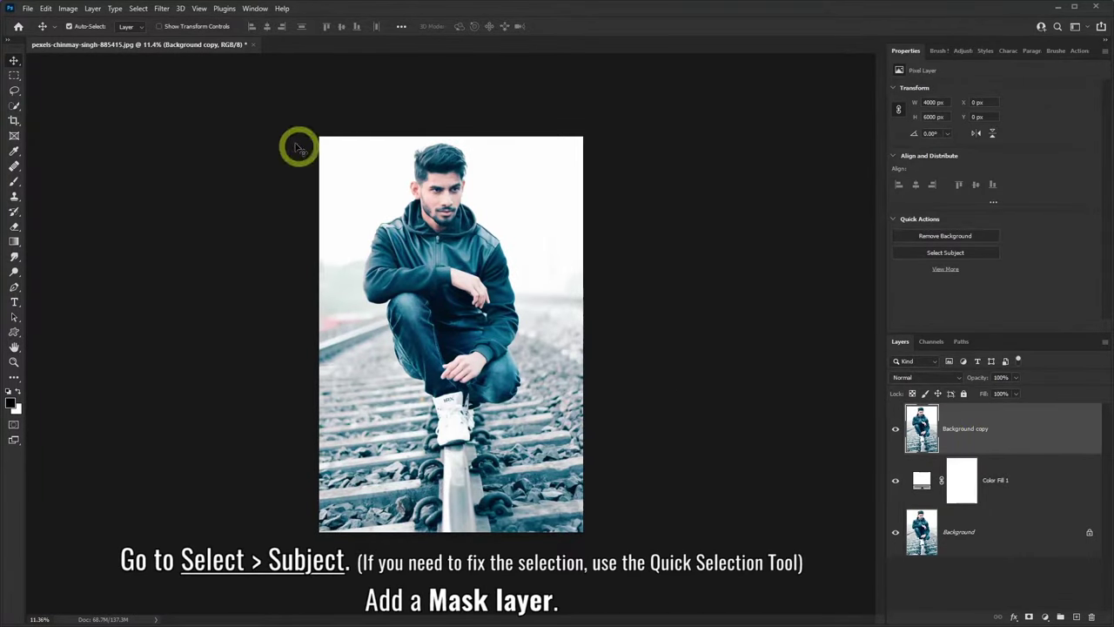
Step: Use Select > Subject and add a layer mask isolating the crouching man on Background copy
{"action": "left_click", "coordinate": [141, 10]}
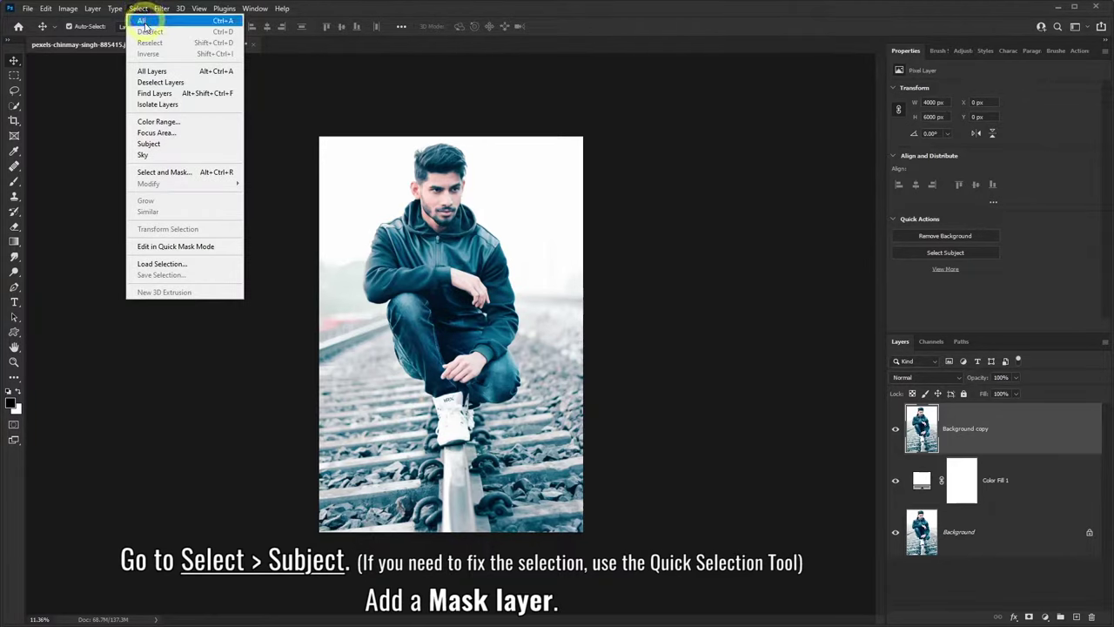
{"action": "left_click", "coordinate": [146, 144]}
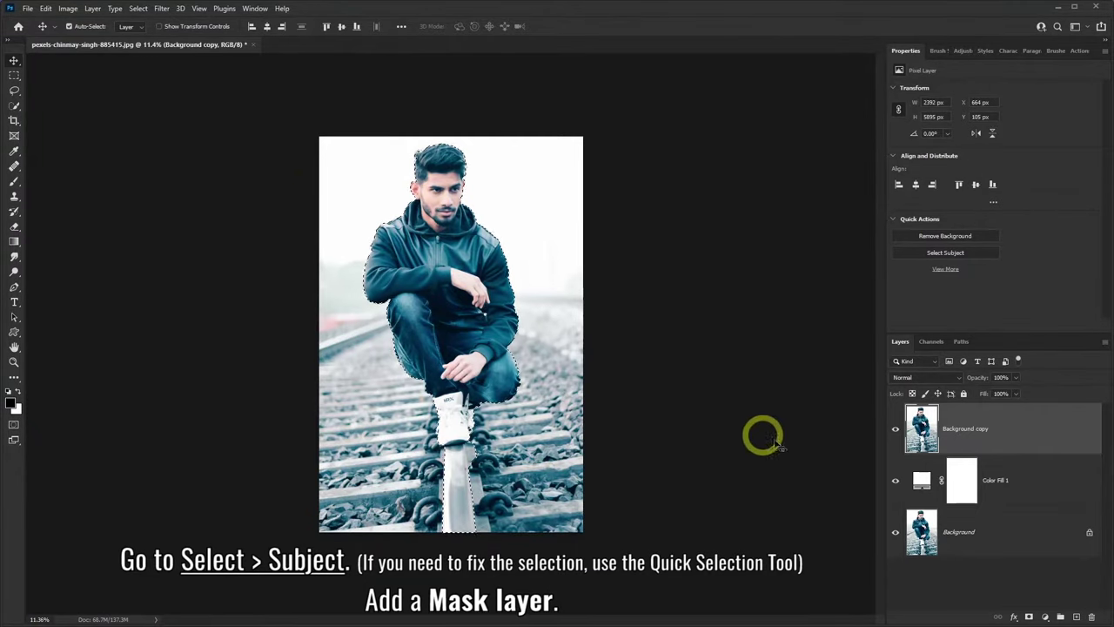
{"action": "left_click", "coordinate": [1029, 616]}
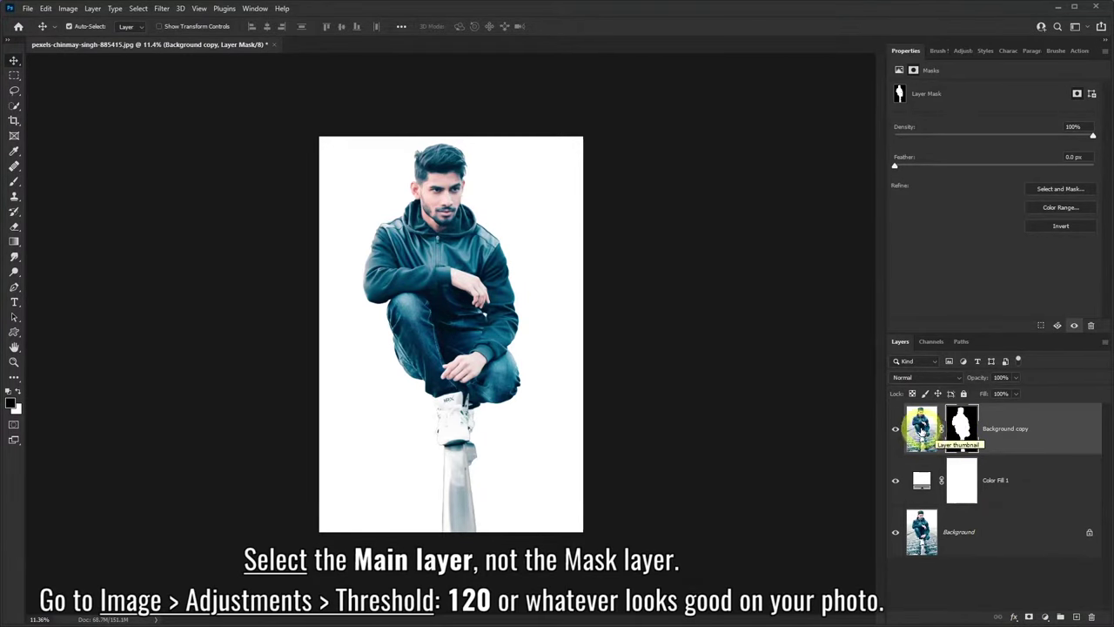
Step: Apply a Threshold adjustment at level 120 to the Background copy photo pixels
{"action": "left_click", "coordinate": [921, 429]}
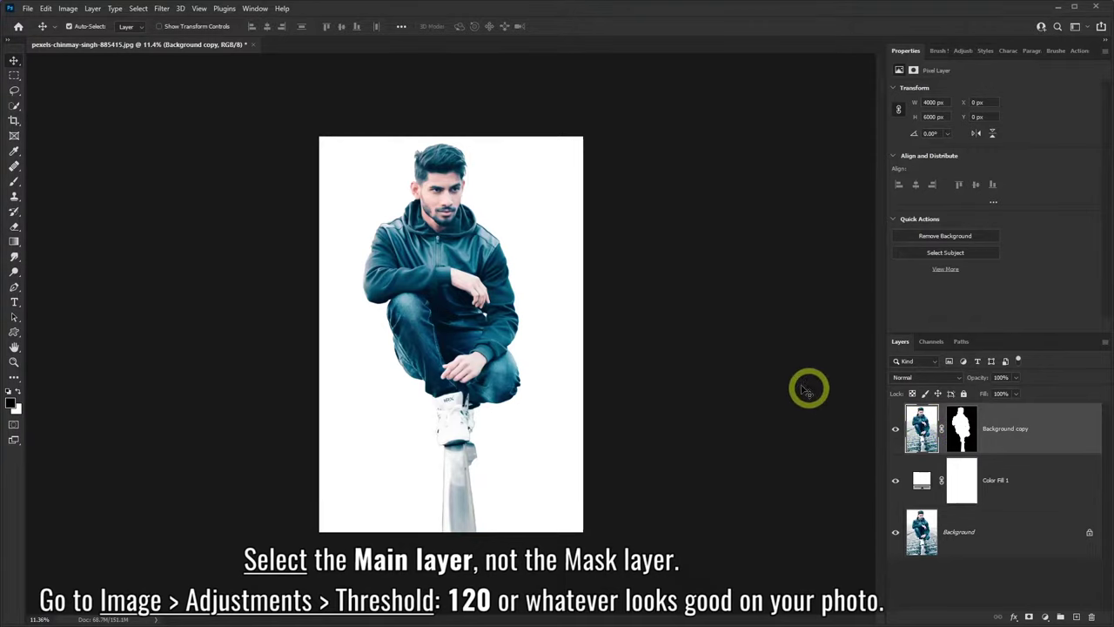
{"action": "left_click", "coordinate": [70, 9]}
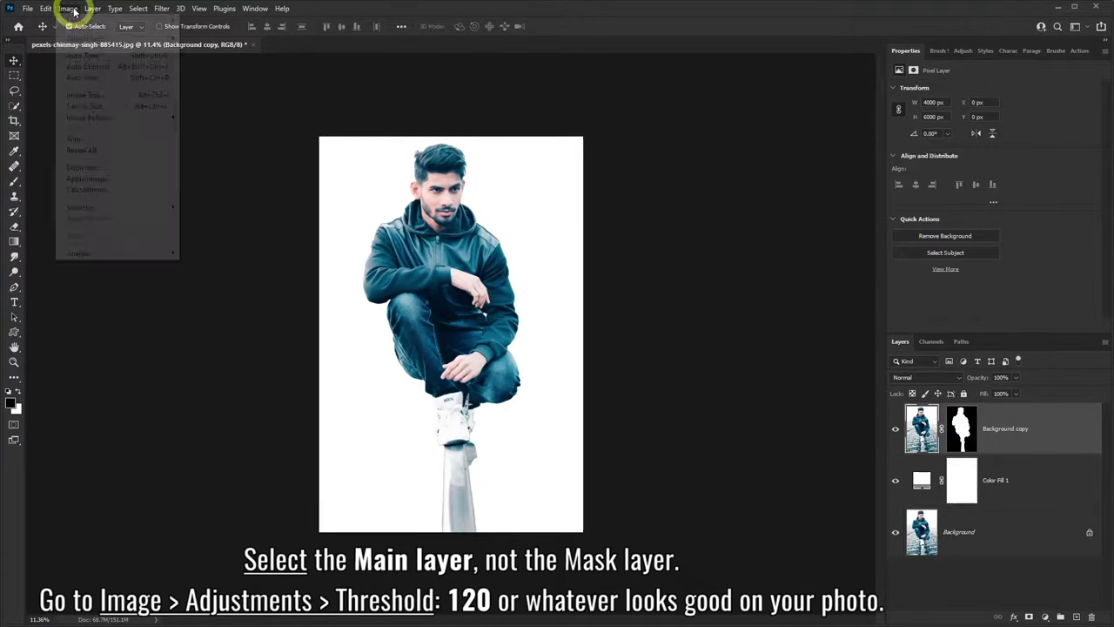
{"action": "mouse_move", "coordinate": [86, 38]}
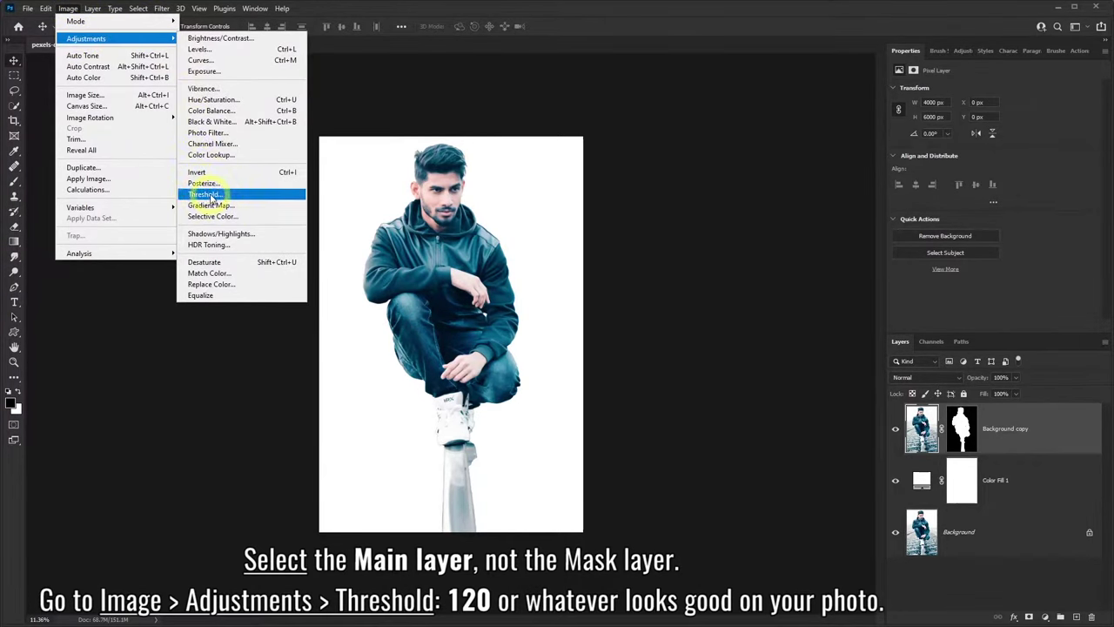
{"action": "left_click", "coordinate": [208, 194]}
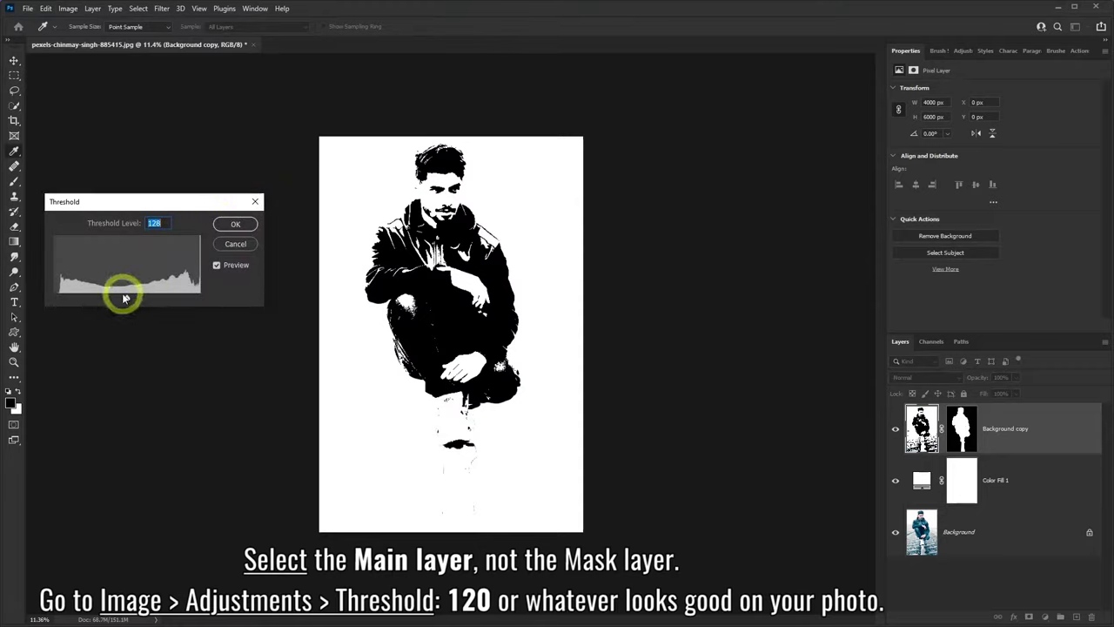
{"action": "mouse_move", "coordinate": [129, 301]}
{"action": "left_mouse_down"}
{"action": "mouse_move", "coordinate": [72, 300]}
{"action": "mouse_move", "coordinate": [120, 301]}
{"action": "left_mouse_up"}
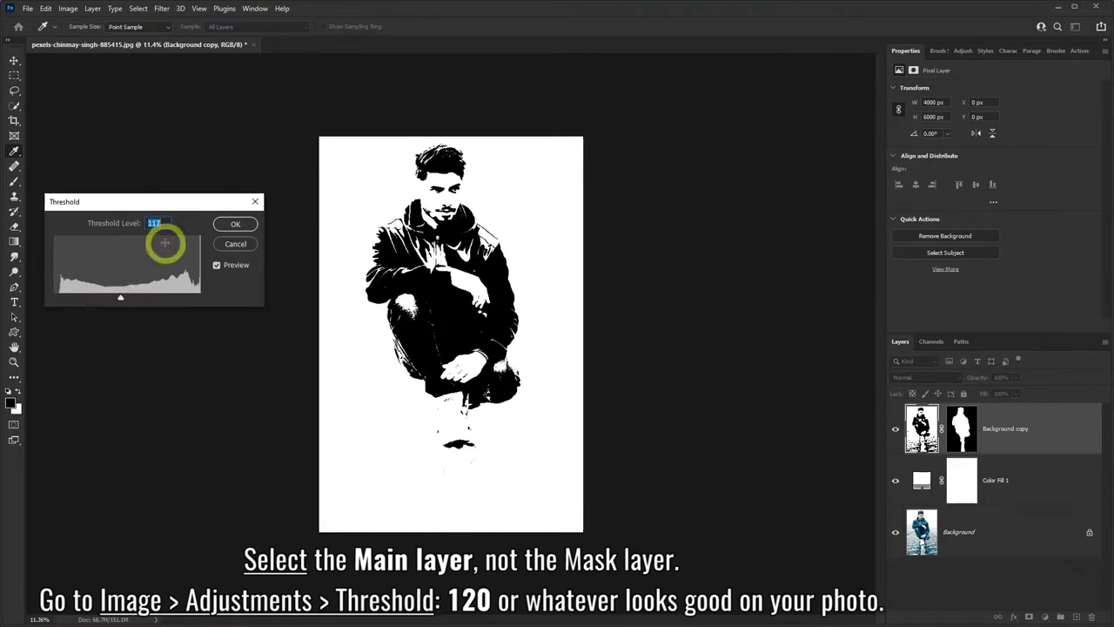
{"action": "type", "text": "12"}
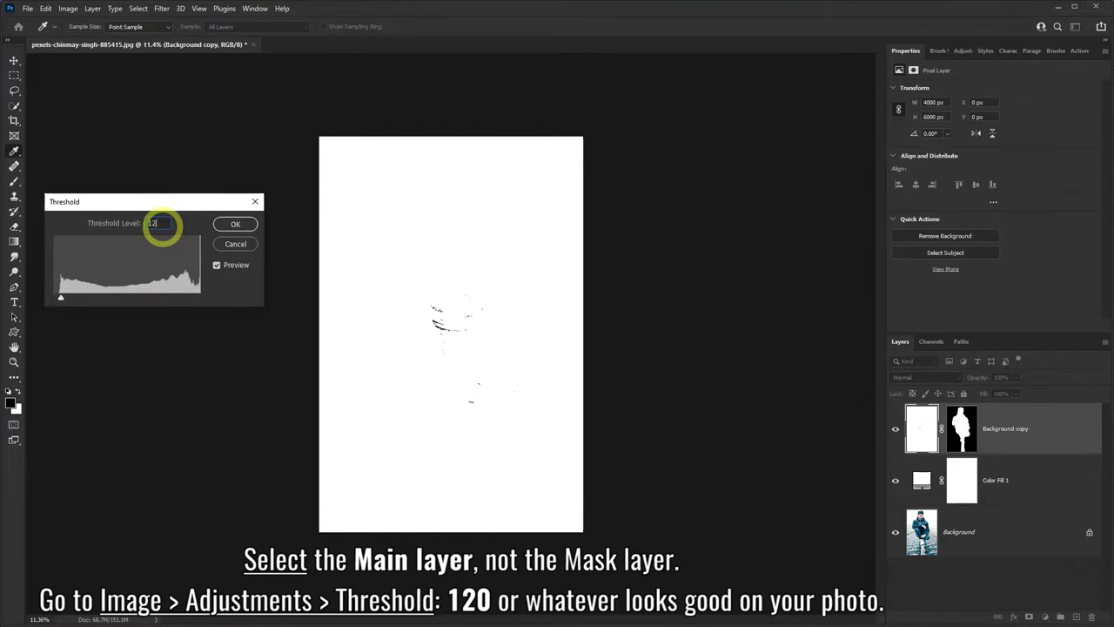
{"action": "type", "text": "0"}
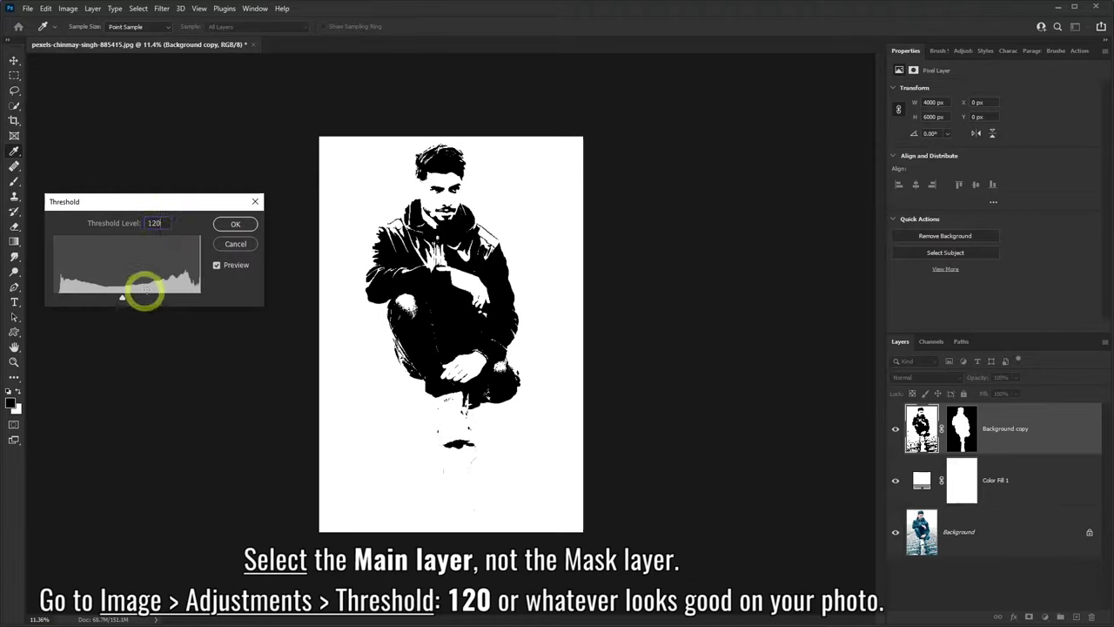
{"action": "left_click", "coordinate": [235, 224]}
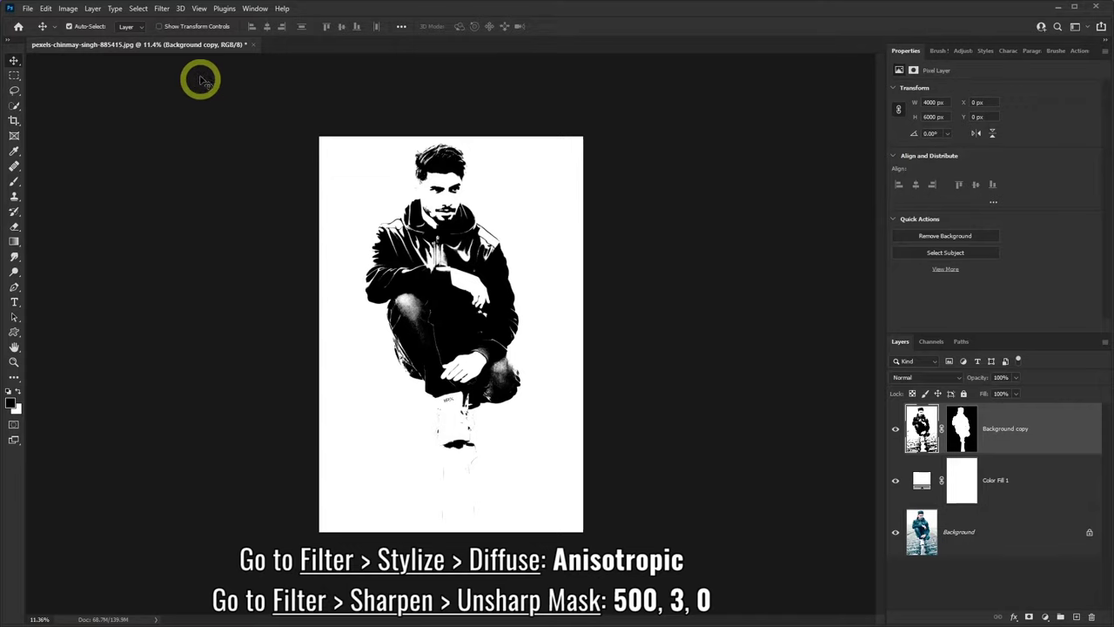
Step: Apply the Stylize > Diffuse filter in Anisotropic mode to the figure
{"action": "left_click", "coordinate": [163, 10]}
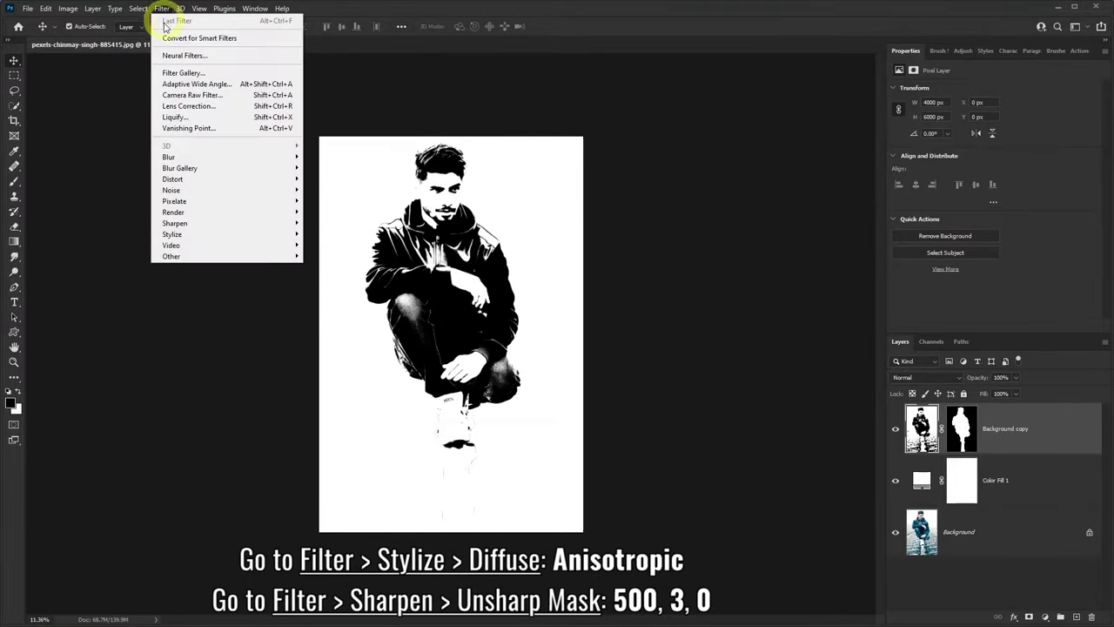
{"action": "mouse_move", "coordinate": [226, 234]}
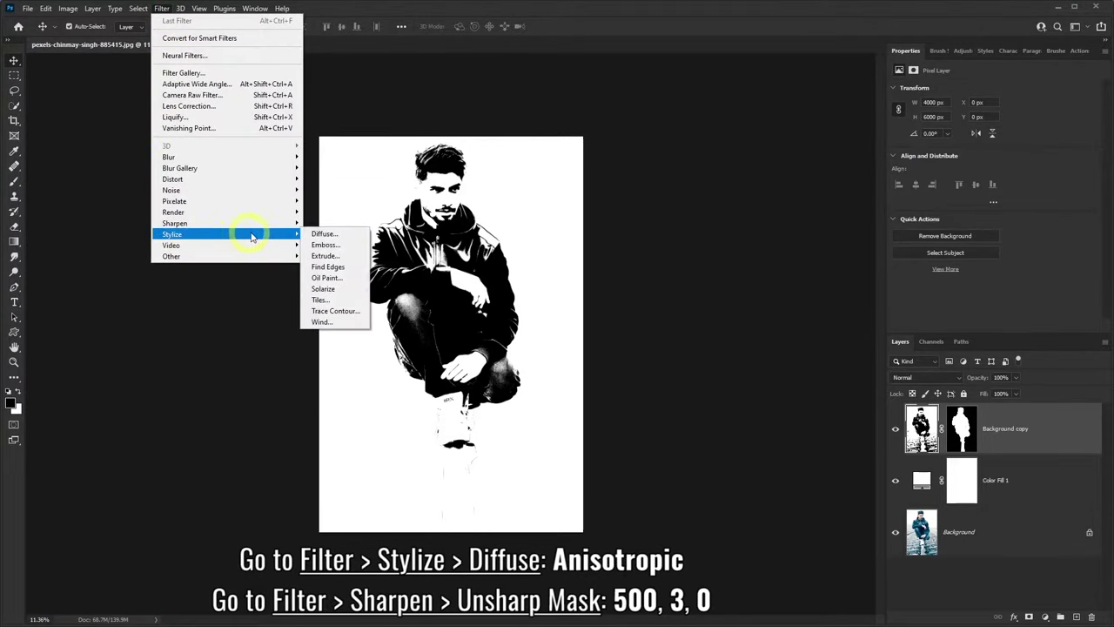
{"action": "left_click", "coordinate": [323, 234]}
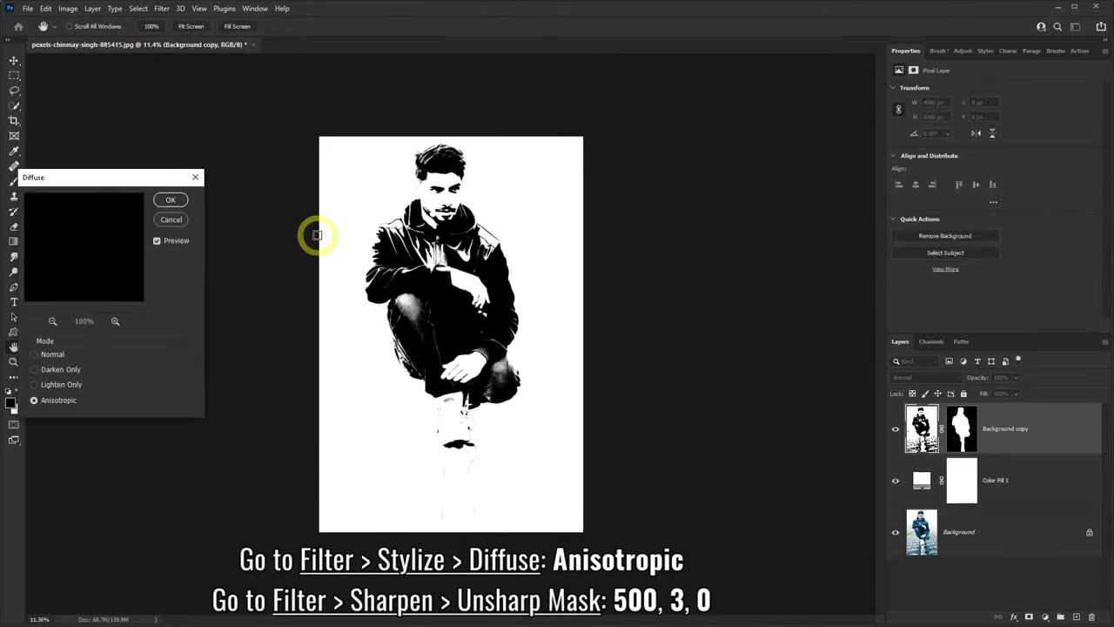
{"action": "left_click", "coordinate": [33, 400]}
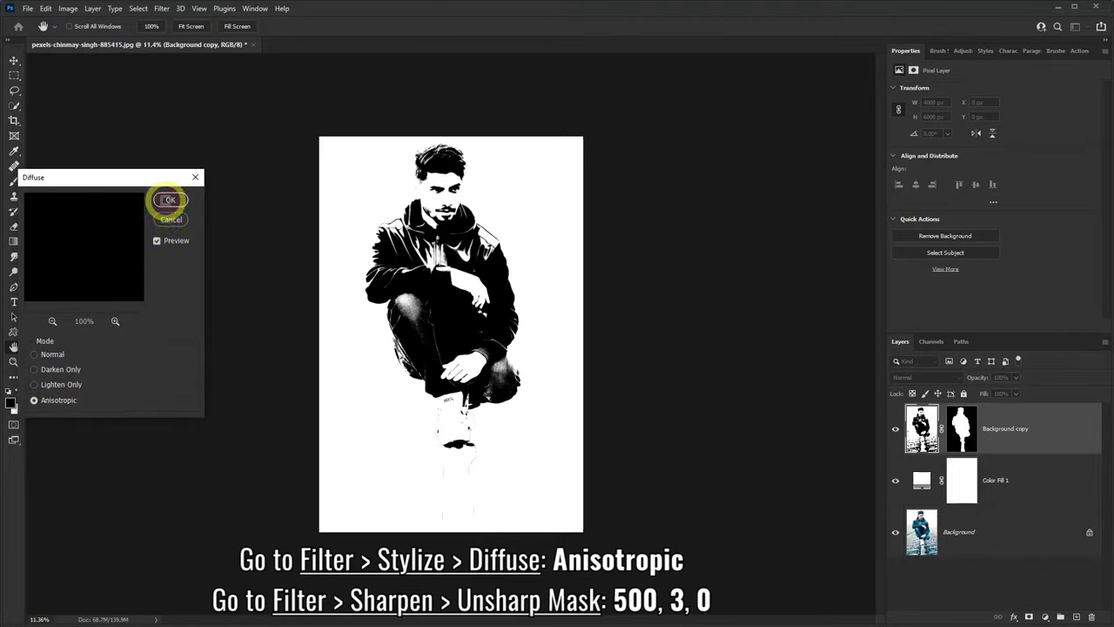
{"action": "left_click", "coordinate": [170, 200]}
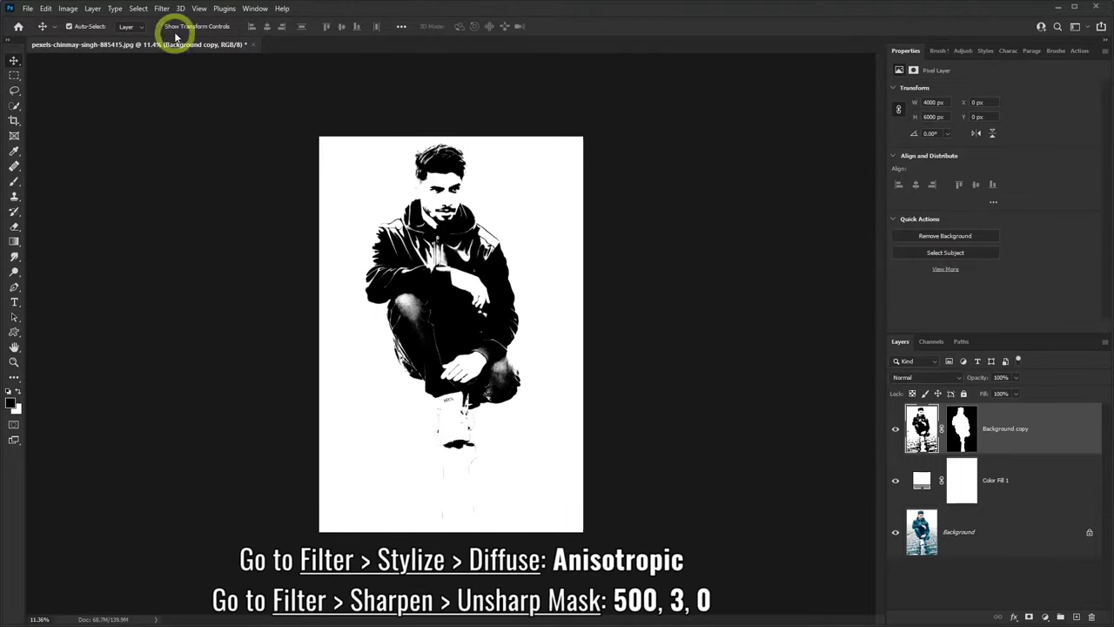
Step: Sharpen the figure with Unsharp Mask: amount 500%, radius 3 px, threshold 0
{"action": "left_click", "coordinate": [162, 9]}
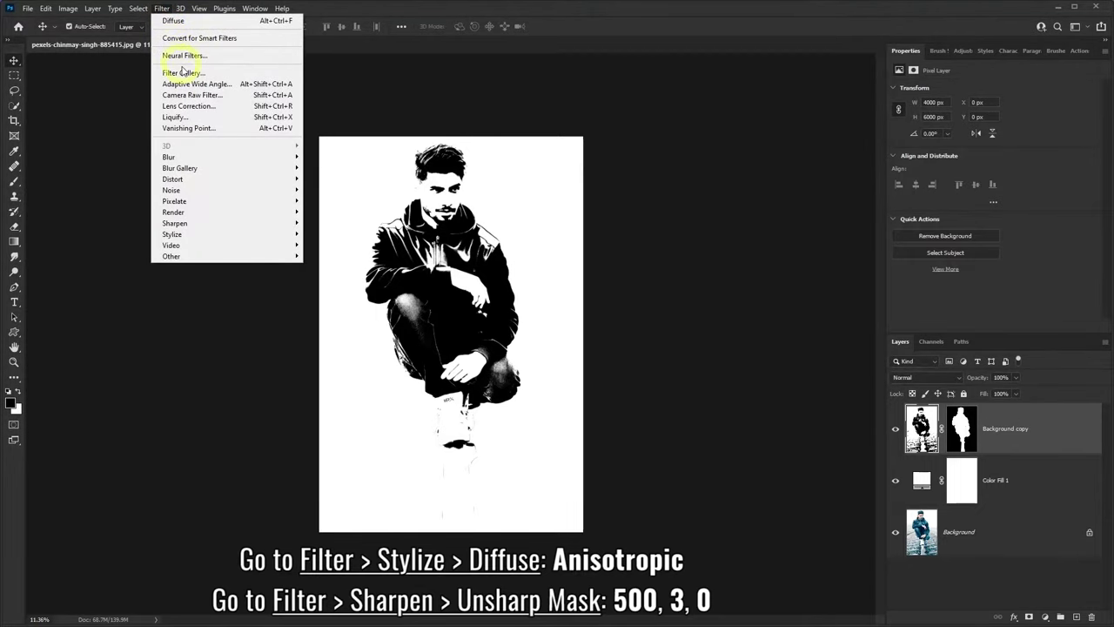
{"action": "mouse_move", "coordinate": [175, 223]}
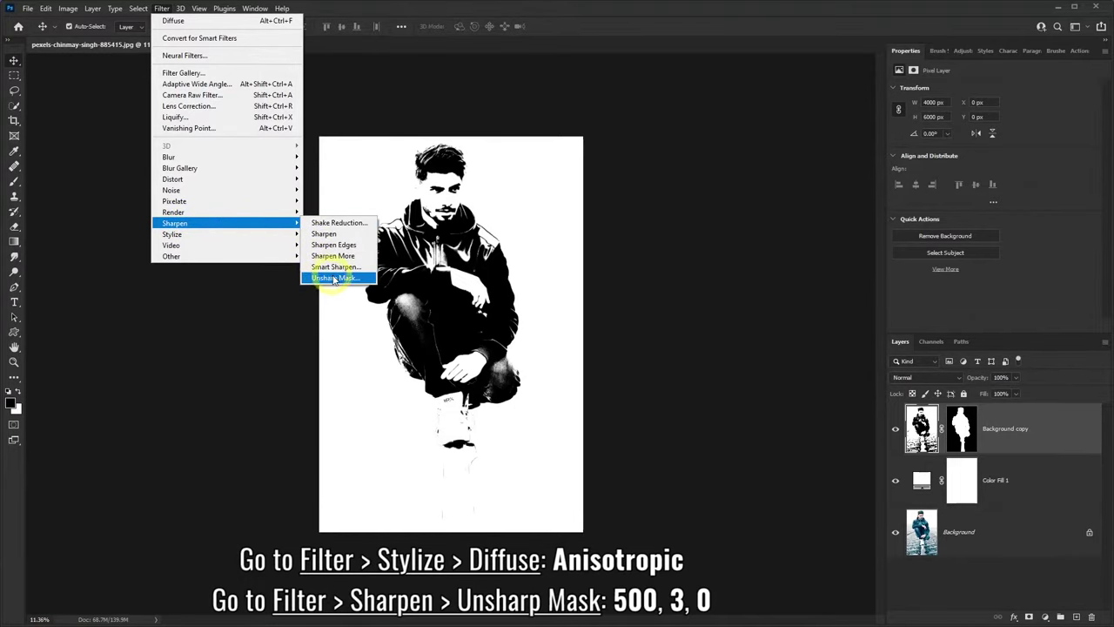
{"action": "left_click", "coordinate": [335, 278]}
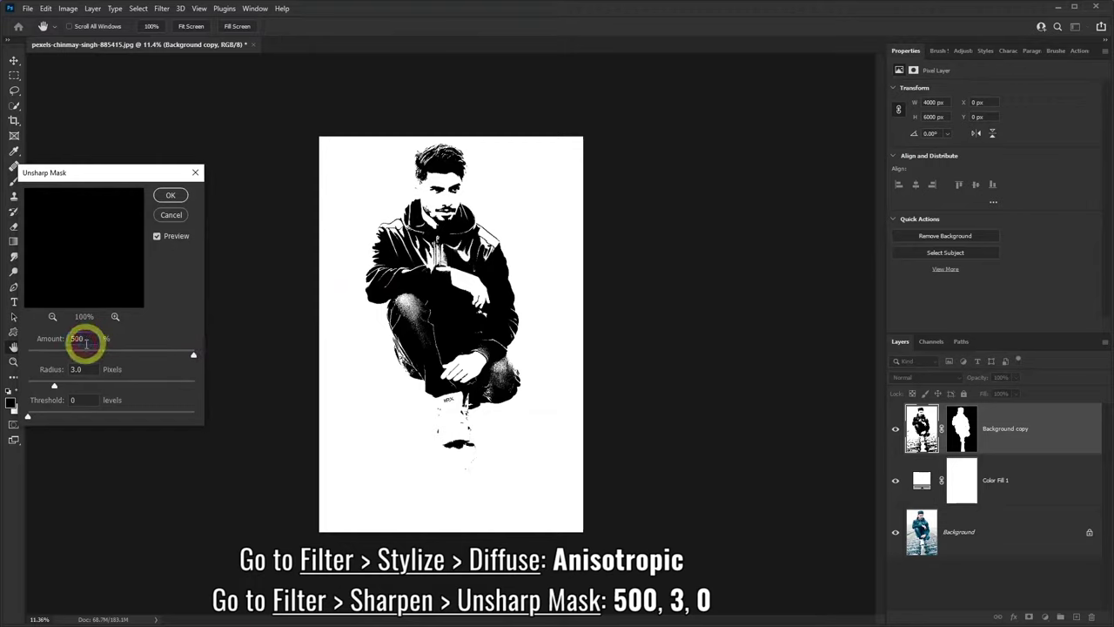
{"action": "left_click", "coordinate": [86, 344]}
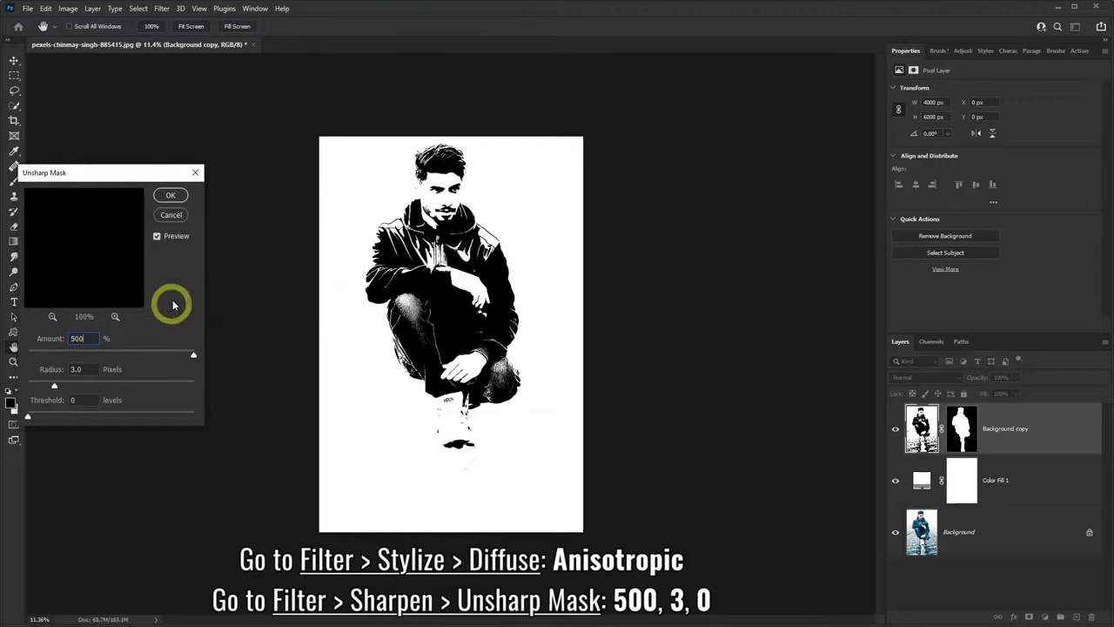
{"action": "left_click", "coordinate": [171, 197]}
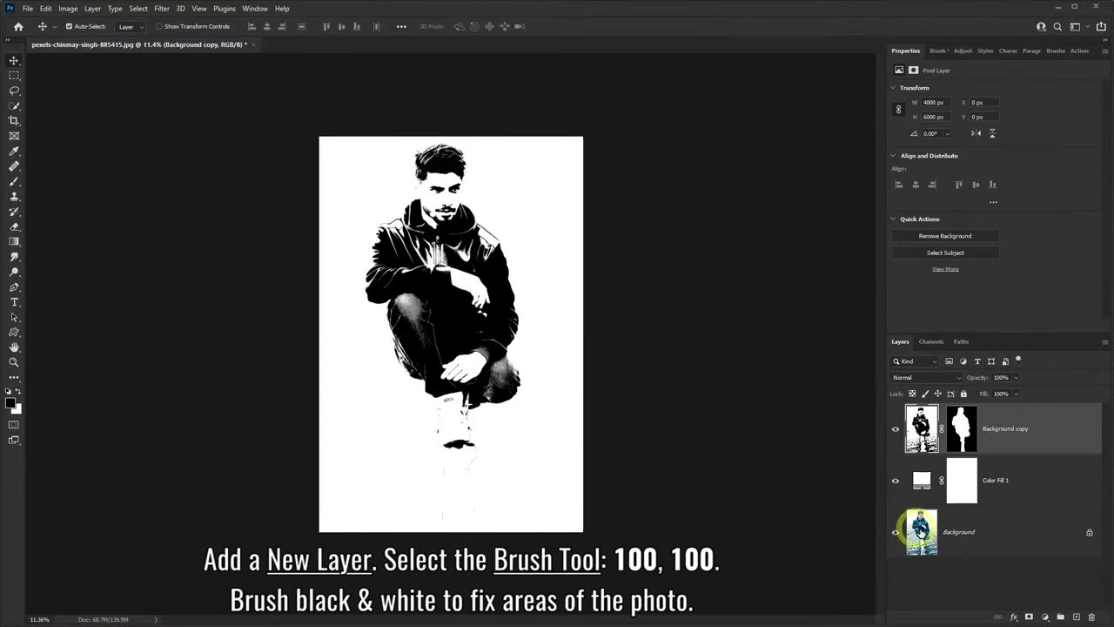
Step: Add an empty Layer 1 and set a black 100 px, 100%-hardness brush
{"action": "left_click", "coordinate": [1077, 617]}
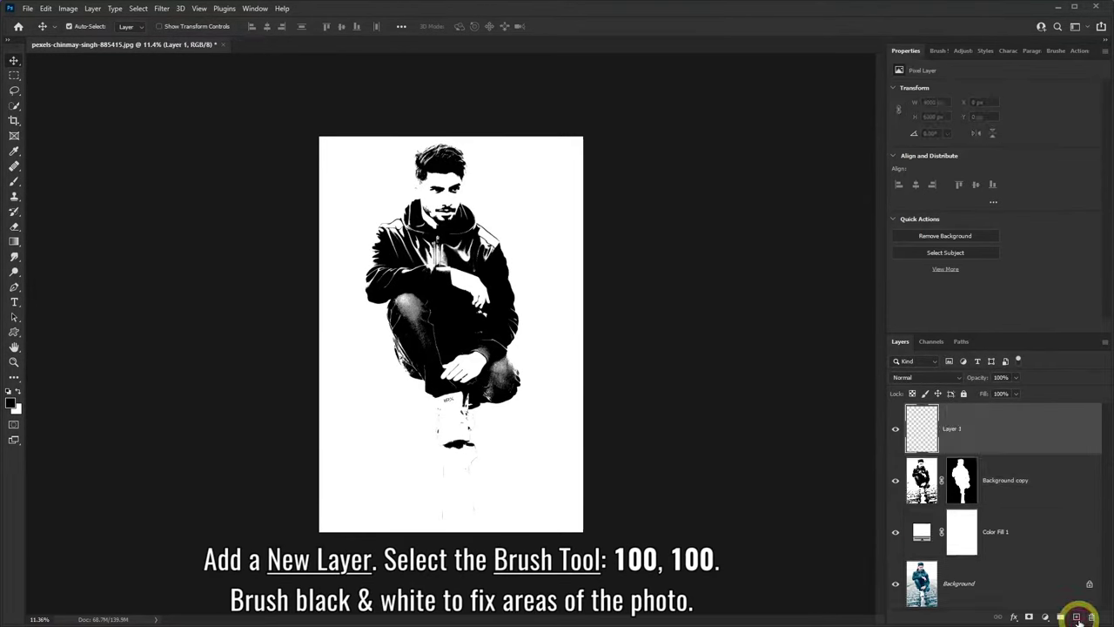
{"action": "left_click", "coordinate": [14, 183]}
{"action": "left_click", "coordinate": [67, 182]}
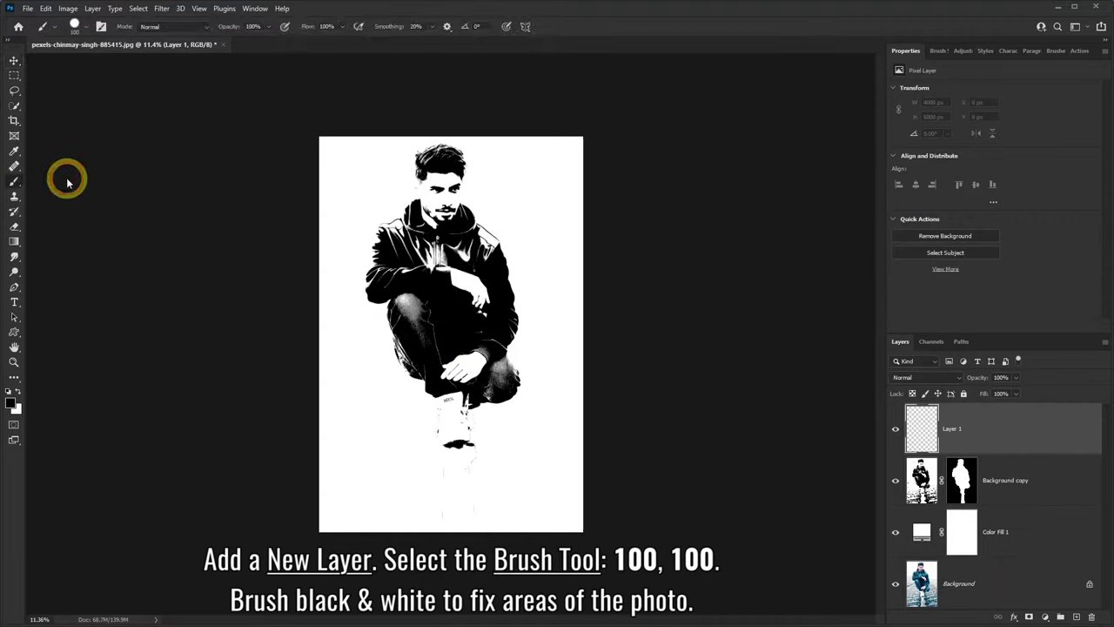
{"action": "left_click", "coordinate": [80, 28]}
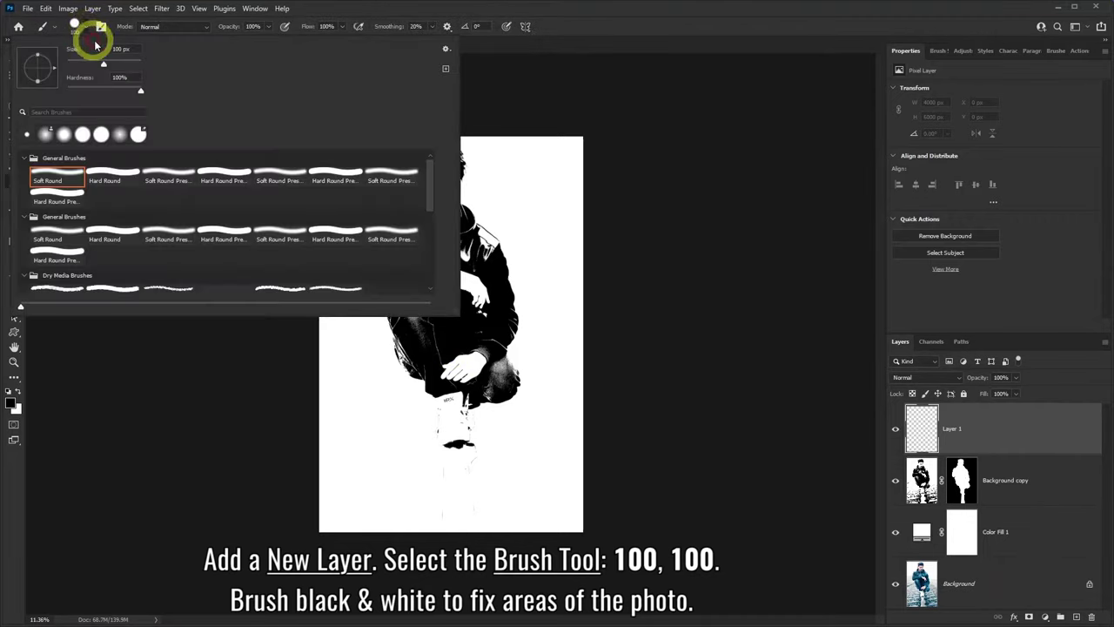
{"action": "left_click", "coordinate": [310, 16]}
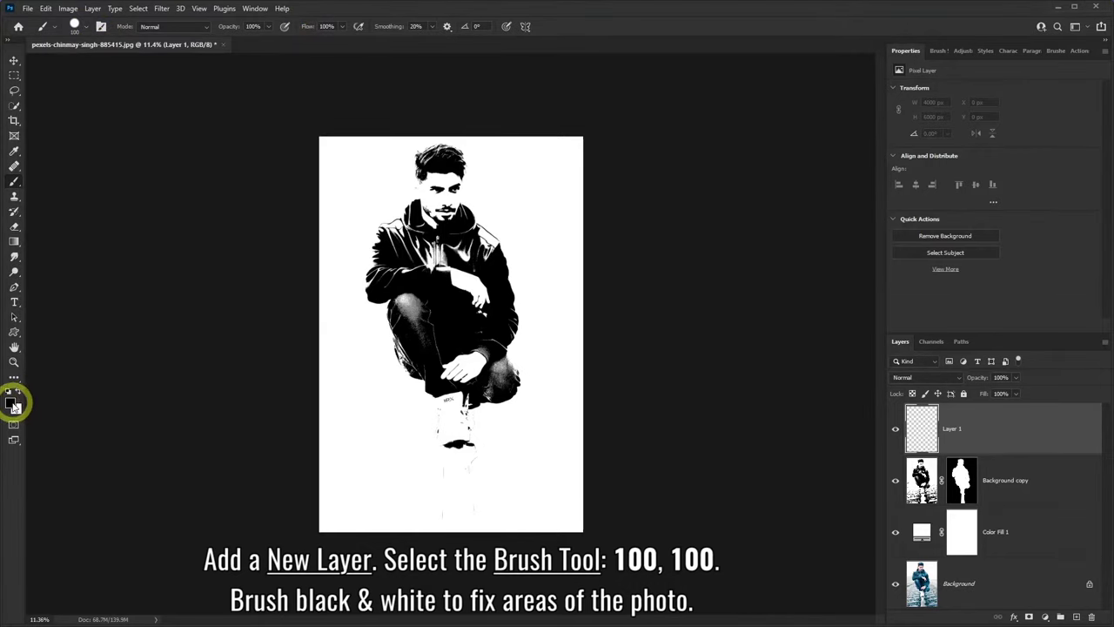
{"action": "left_click", "coordinate": [12, 402]}
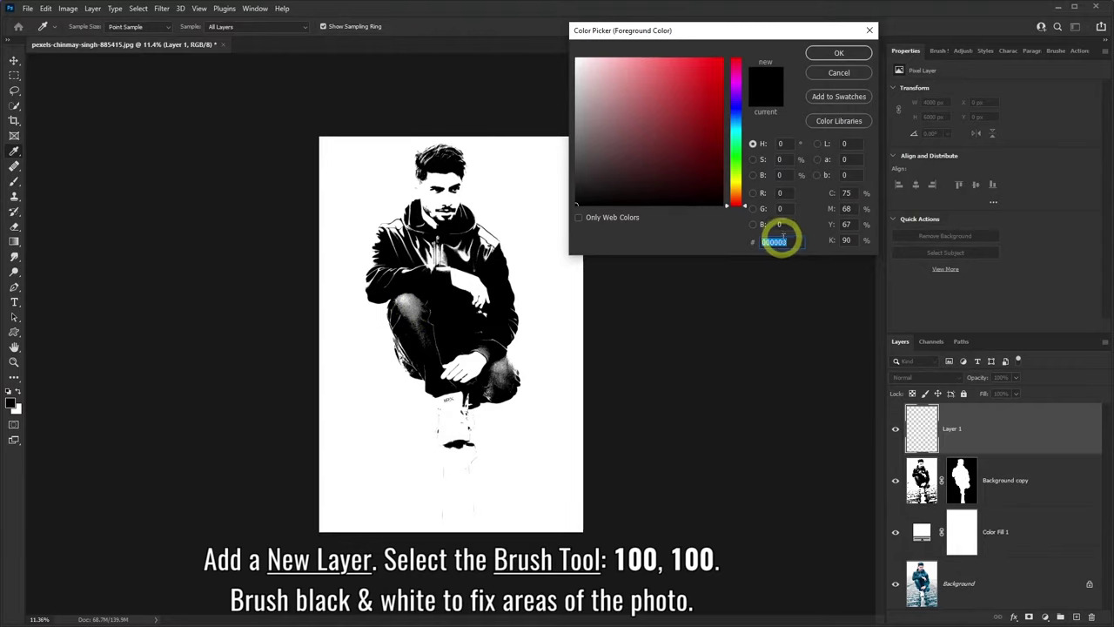
{"action": "left_click", "coordinate": [838, 53]}
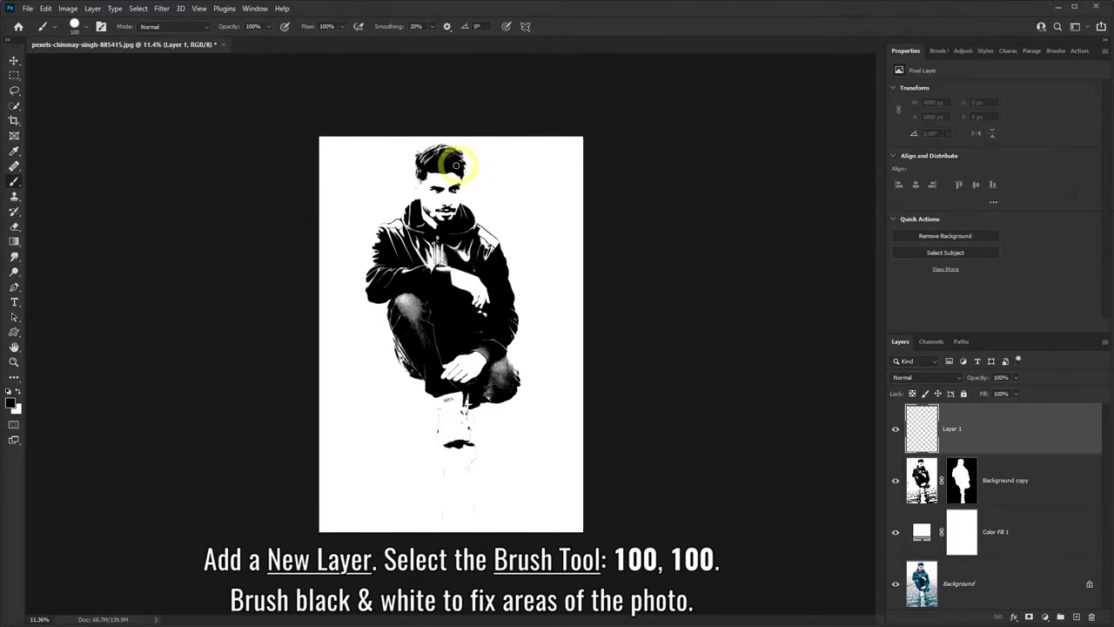
Step: Zoom in and paint black over the man's hair on Layer 1
{"action": "scroll", "coordinate": [446, 161], "scroll_direction": "up", "scroll_amount": 2}
{"action": "scroll", "coordinate": [443, 87], "scroll_direction": "up", "scroll_amount": 2}
{"action": "scroll", "coordinate": [445, 83], "scroll_direction": "up", "scroll_amount": 2}
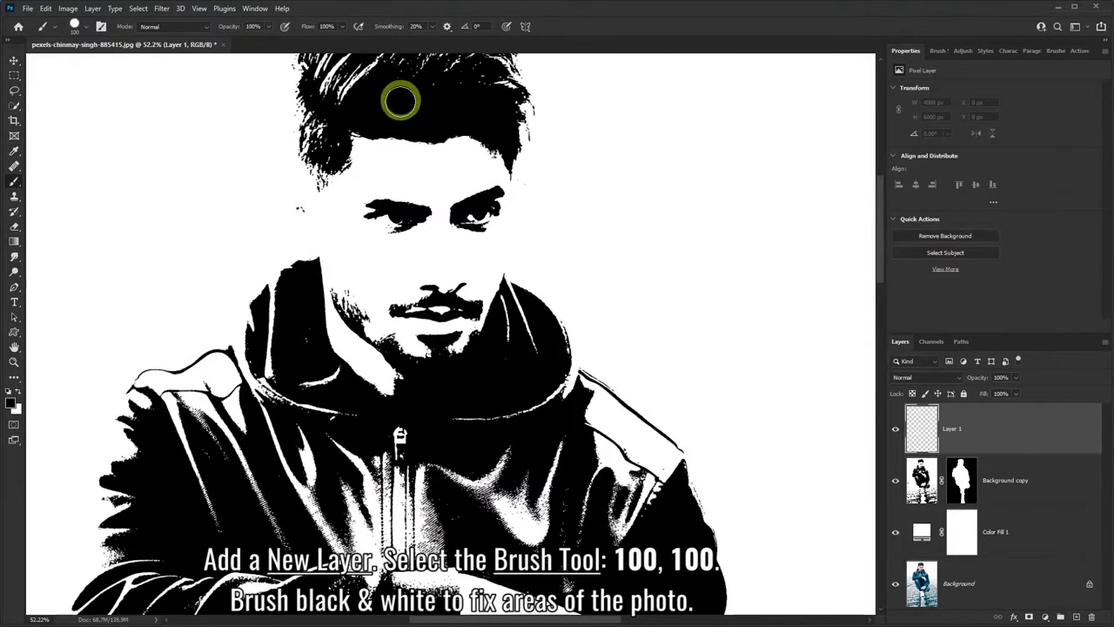
{"action": "left_click_drag", "start_coordinate": [435, 91], "coordinate": [458, 87]}
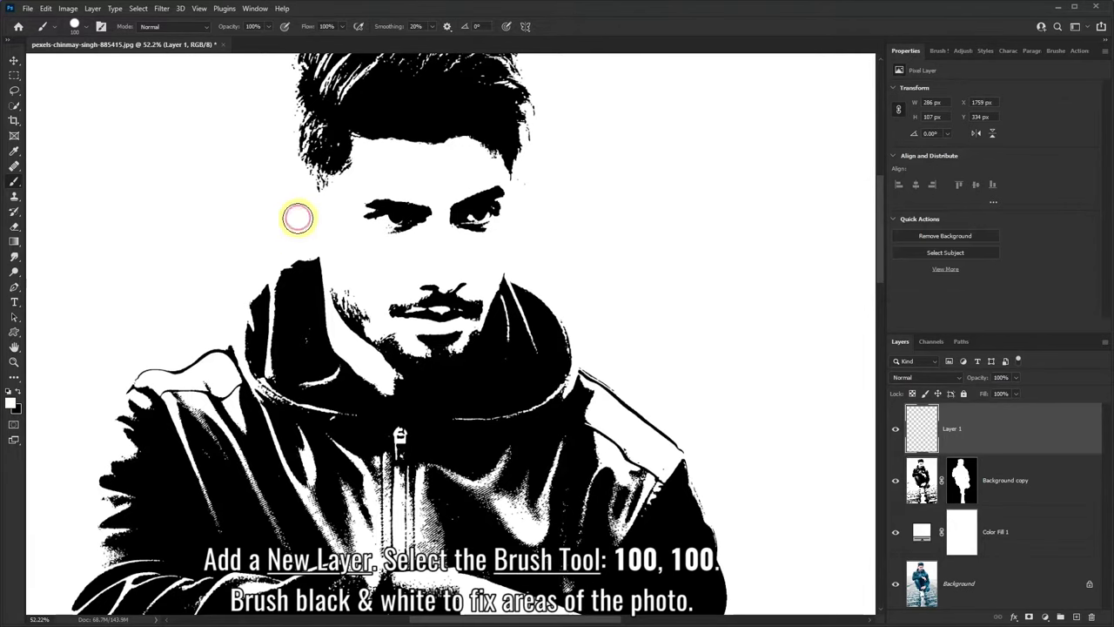
Step: Paint white over the stray grey specks and lines around and below the shoes
{"action": "mouse_move", "coordinate": [535, 189]}
{"action": "left_mouse_down"}
{"action": "mouse_move", "coordinate": [874, 256]}
{"action": "mouse_move", "coordinate": [881, 463]}
{"action": "left_mouse_up"}
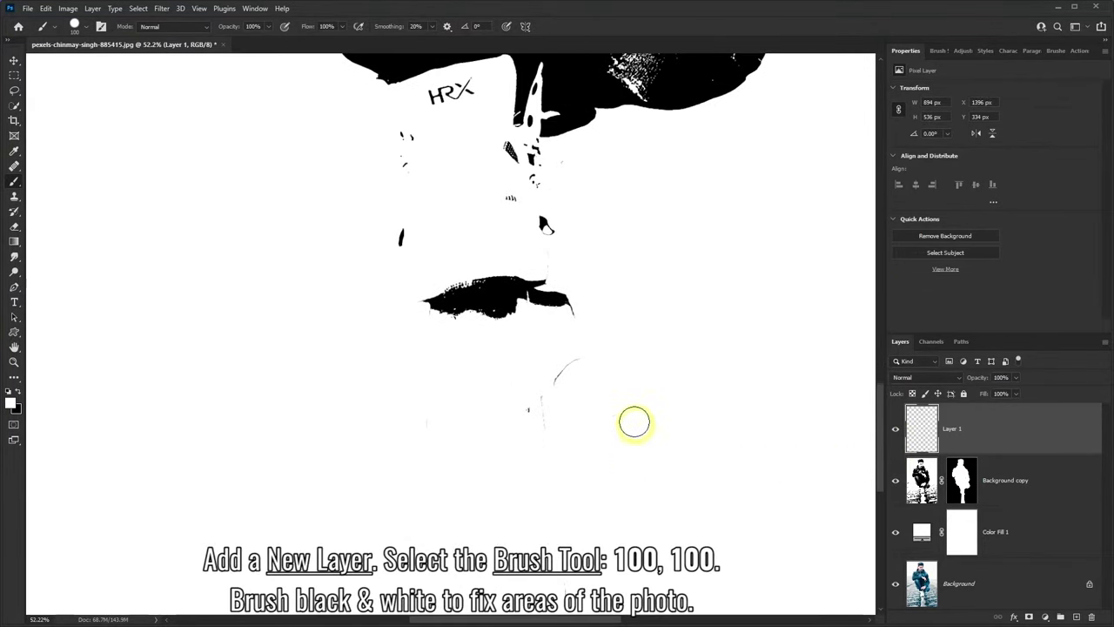
{"action": "left_click_drag", "start_coordinate": [580, 328], "coordinate": [542, 399]}
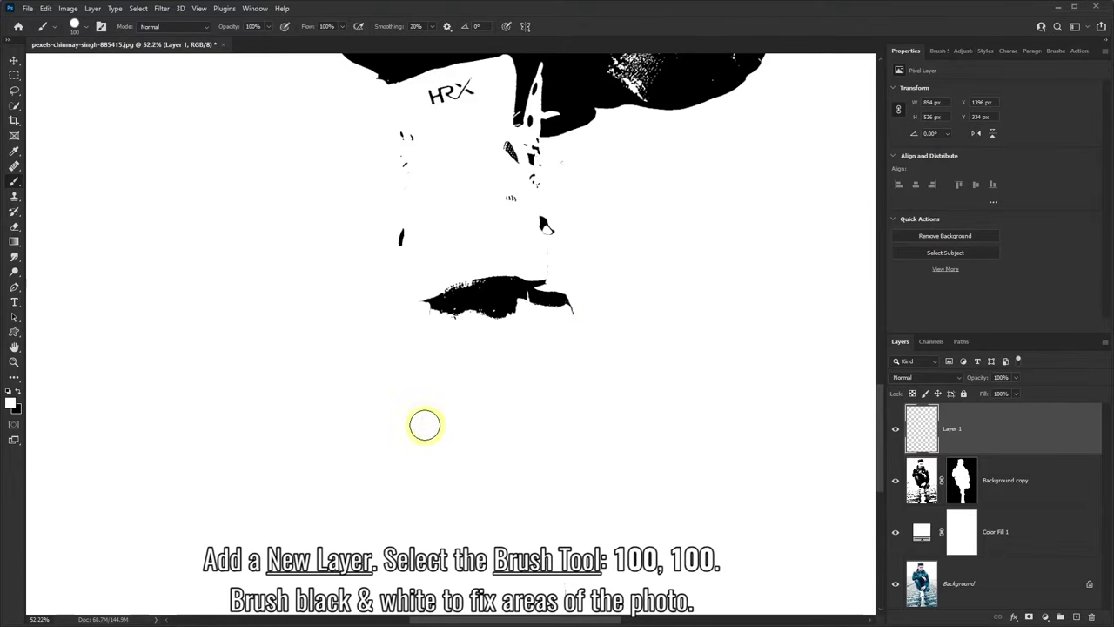
{"action": "mouse_move", "coordinate": [443, 458]}
{"action": "left_mouse_down"}
{"action": "mouse_move", "coordinate": [867, 428]}
{"action": "mouse_move", "coordinate": [880, 453]}
{"action": "left_mouse_up"}
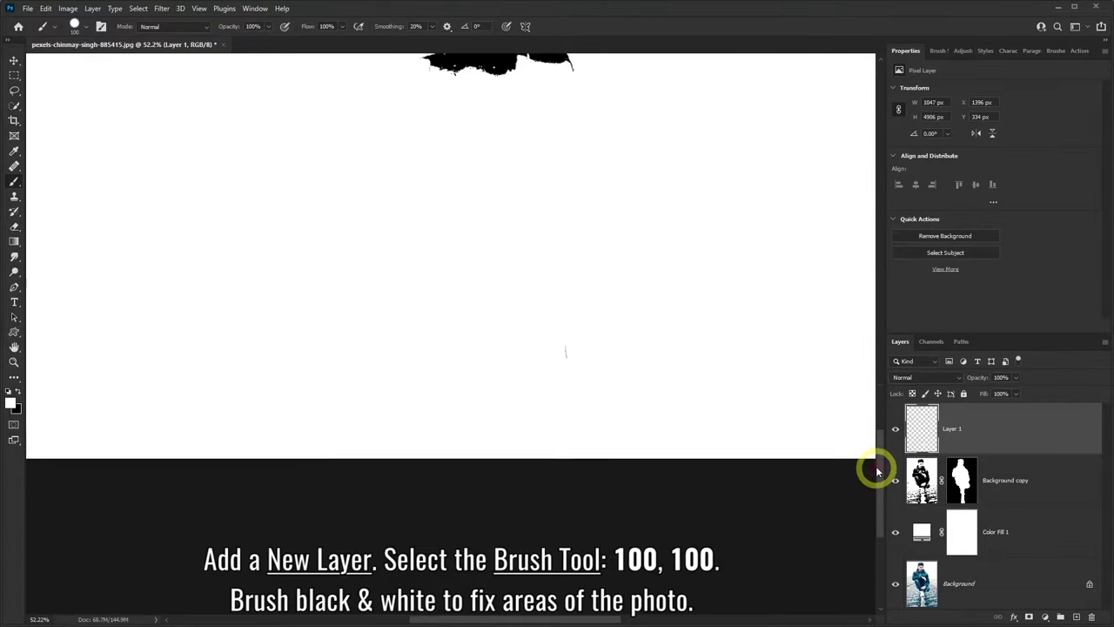
{"action": "left_click_drag", "start_coordinate": [563, 437], "coordinate": [373, 510]}
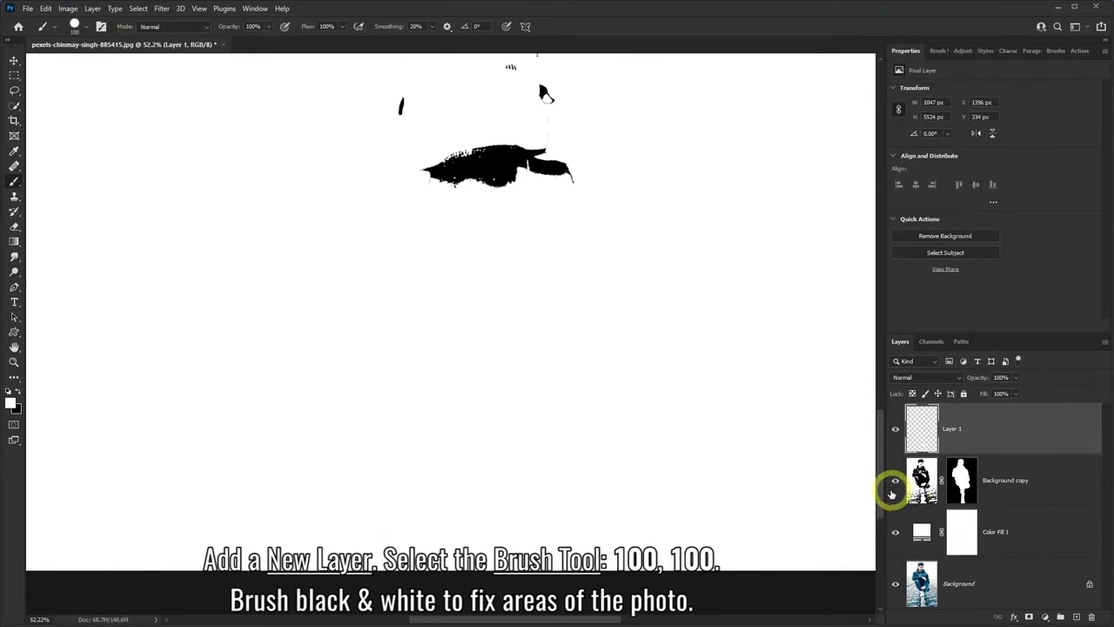
{"action": "left_click_drag", "start_coordinate": [881, 488], "coordinate": [881, 427]}
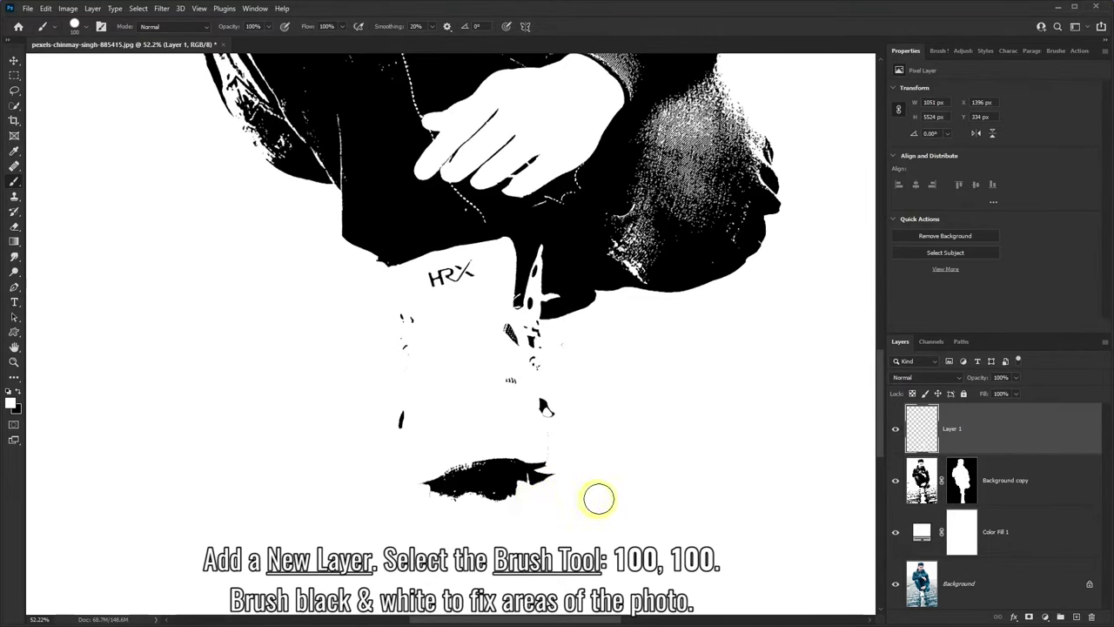
{"action": "left_click_drag", "start_coordinate": [881, 447], "coordinate": [849, 264]}
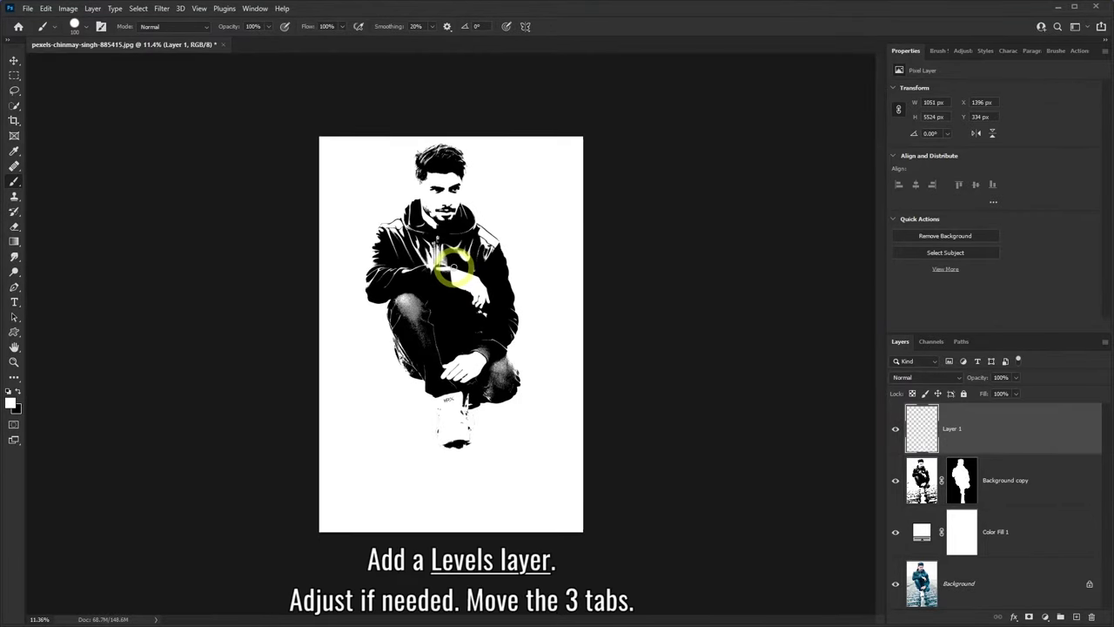
Step: Add a Levels adjustment layer, test its sliders, and leave them at 0, 1.00, 255
{"action": "left_click", "coordinate": [1045, 616]}
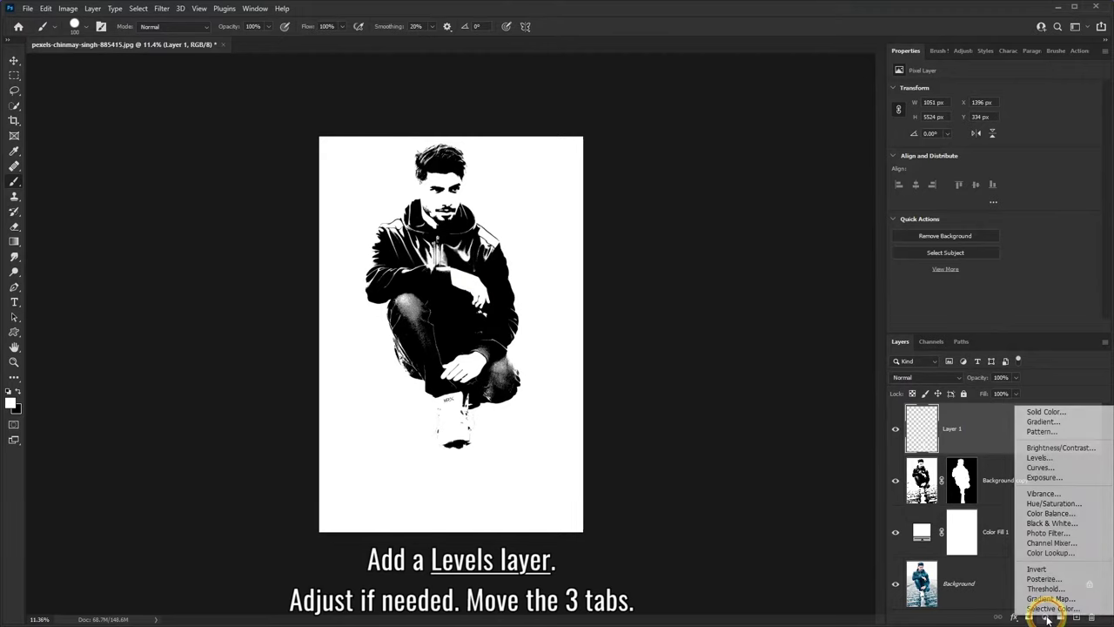
{"action": "left_click", "coordinate": [1040, 458]}
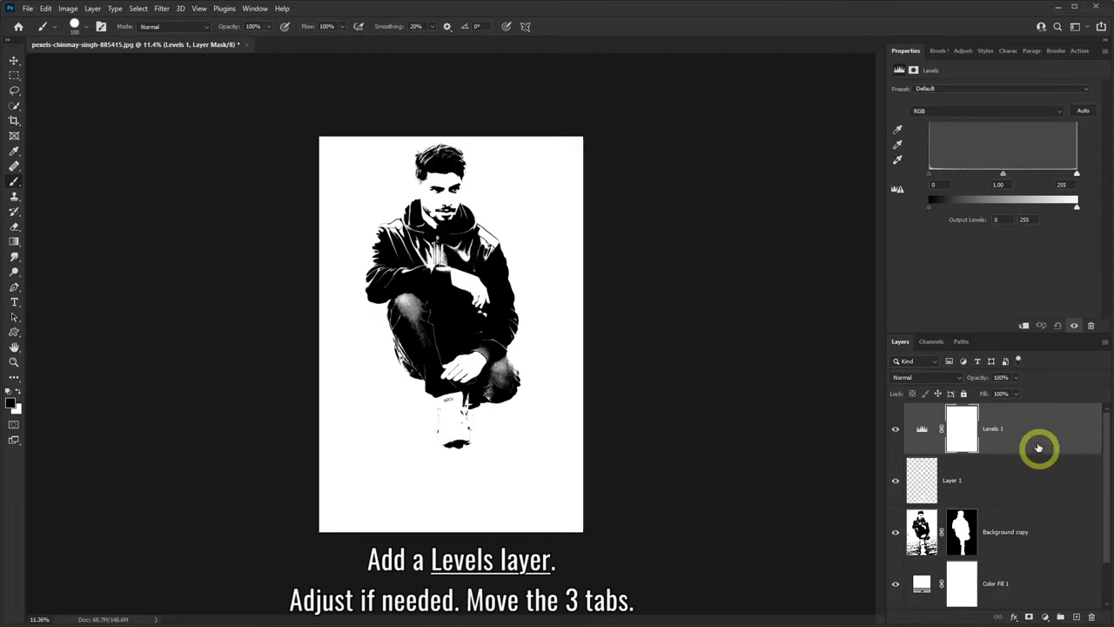
{"action": "left_click_drag", "start_coordinate": [932, 178], "coordinate": [977, 176]}
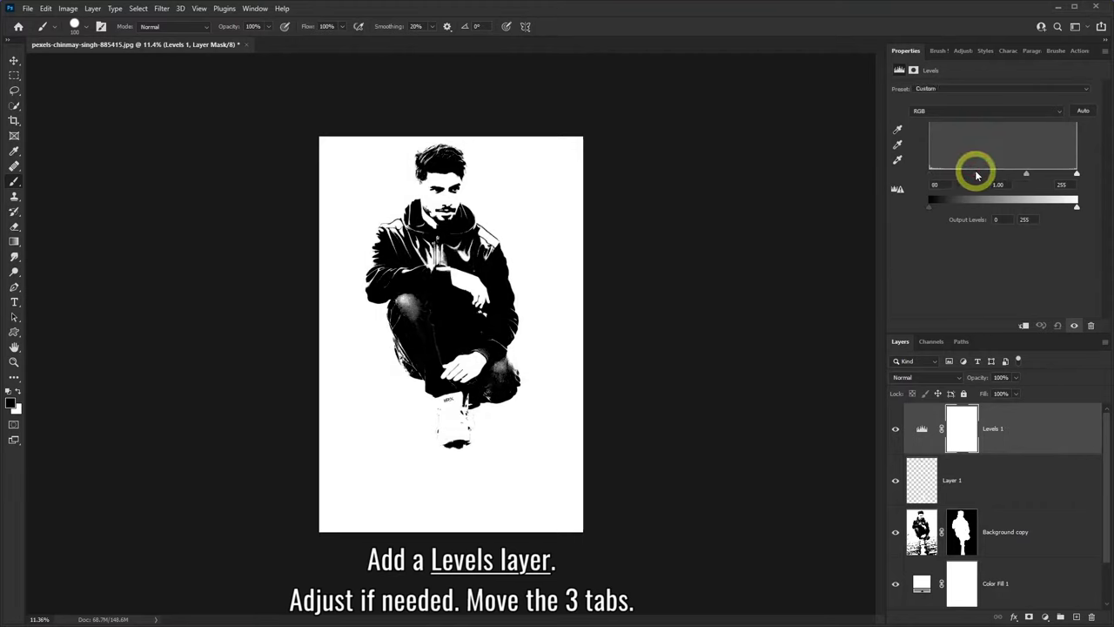
{"action": "left_click_drag", "start_coordinate": [1076, 174], "coordinate": [1036, 178]}
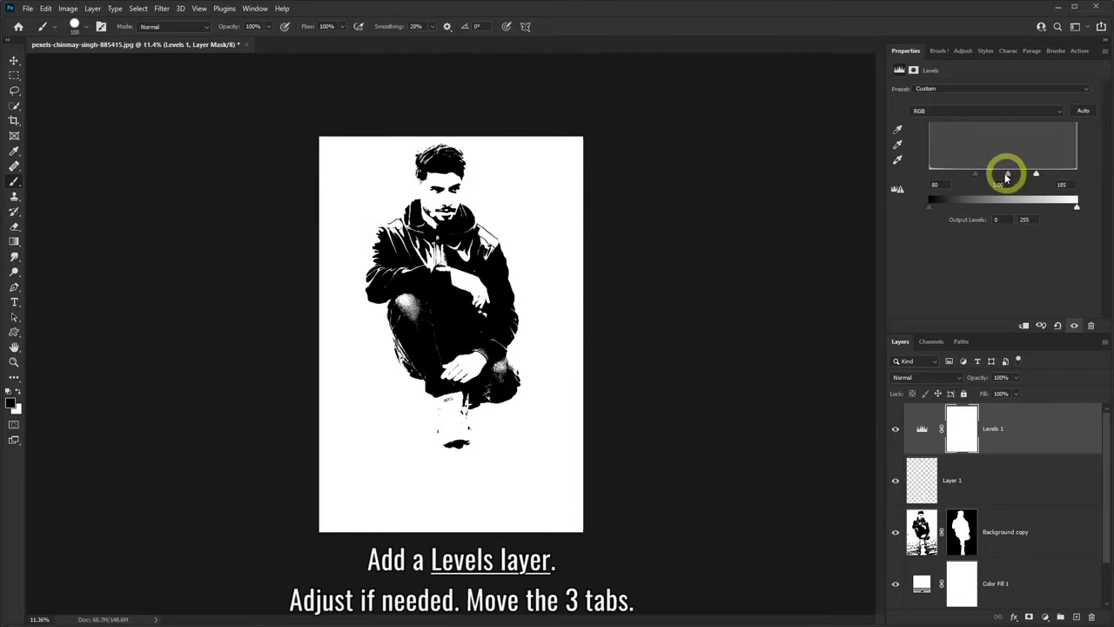
{"action": "left_click_drag", "start_coordinate": [1036, 175], "coordinate": [1077, 174]}
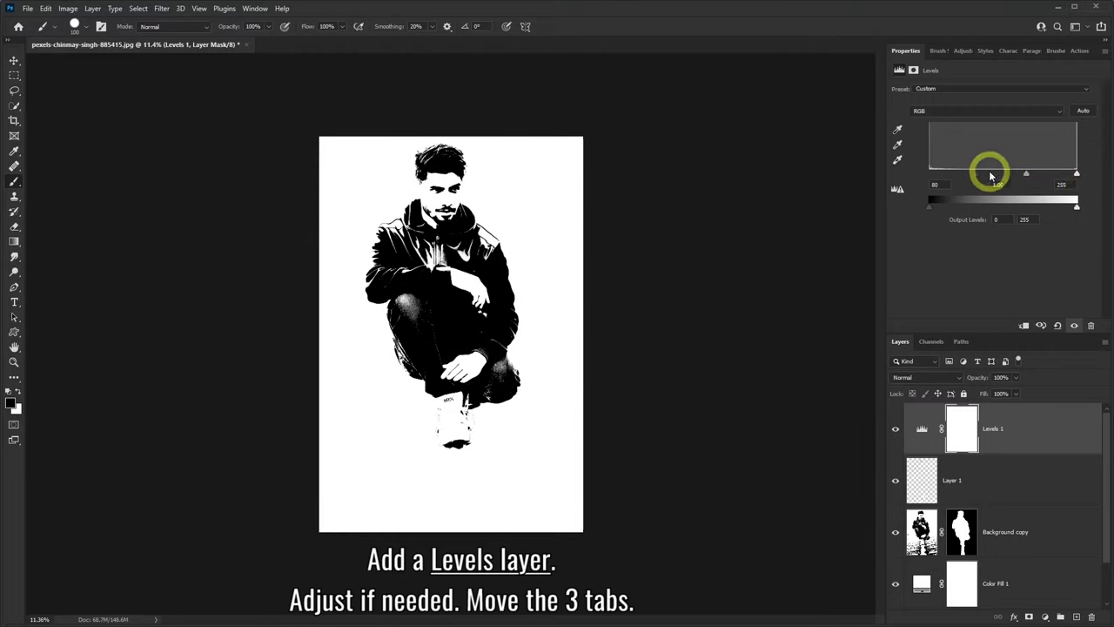
{"action": "left_click_drag", "start_coordinate": [974, 177], "coordinate": [909, 174]}
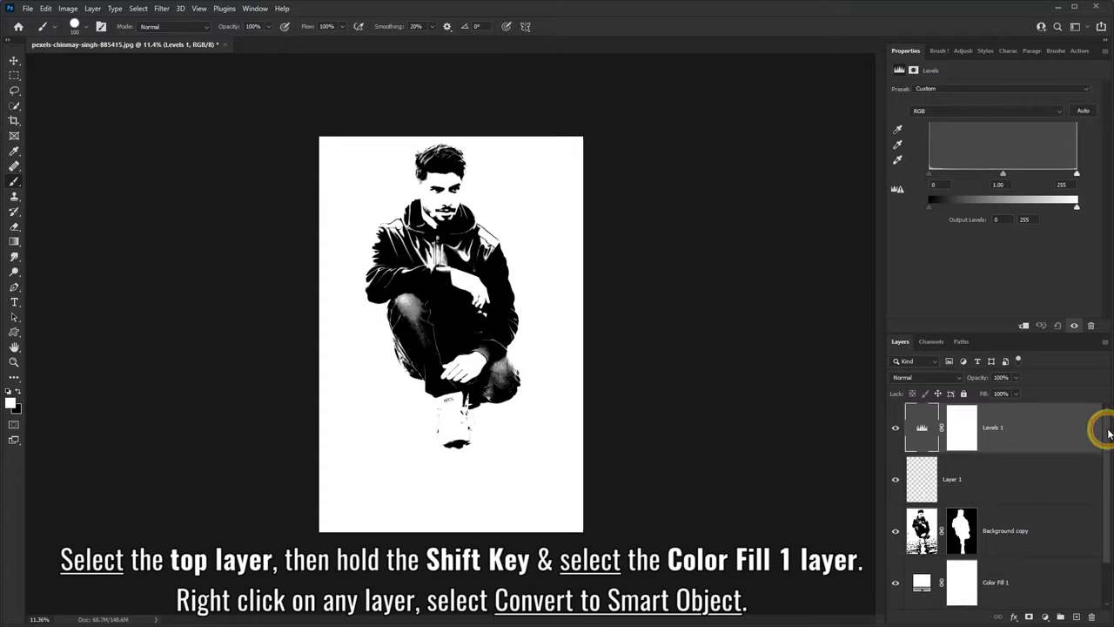
Step: Select the layers from Levels 1 down to Color Fill 1 and convert them to a smart object
{"action": "left_click_drag", "start_coordinate": [1107, 433], "coordinate": [1107, 450]}
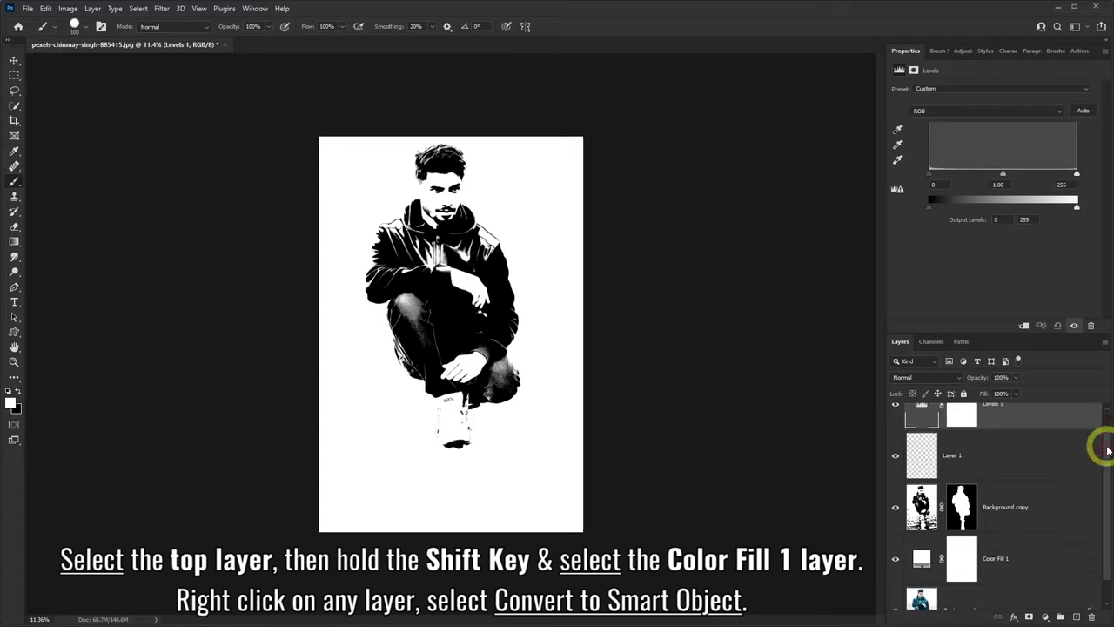
{"action": "left_click", "coordinate": [1052, 565], "text": "shift"}
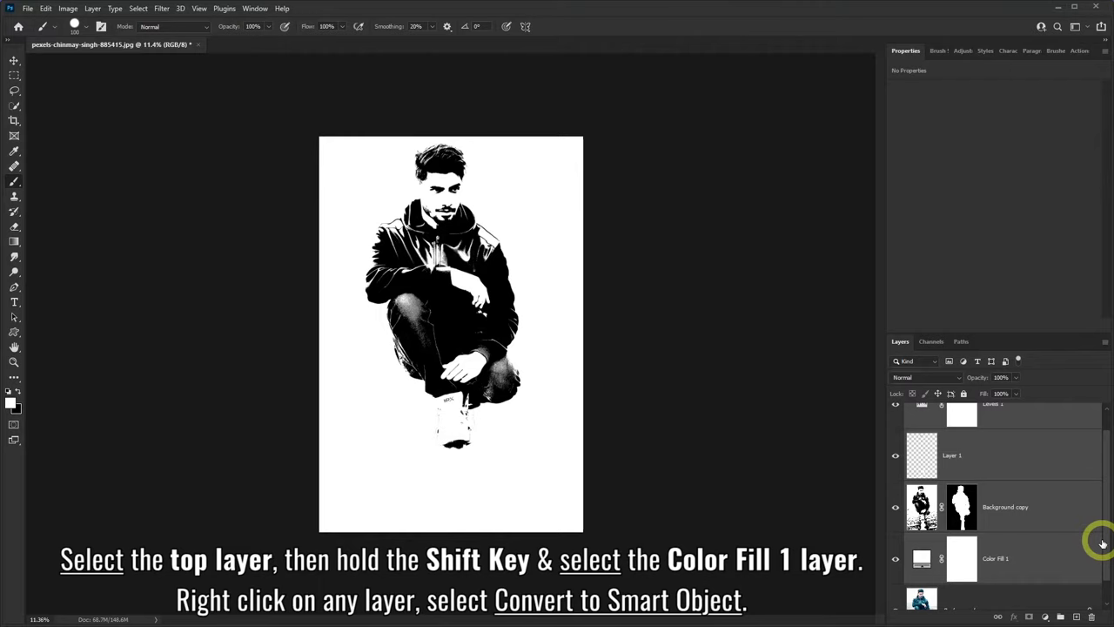
{"action": "scroll", "coordinate": [1102, 522], "scroll_direction": "up", "scroll_amount": 1}
{"action": "scroll", "coordinate": [1099, 535], "scroll_direction": "down", "scroll_amount": 1}
{"action": "scroll", "coordinate": [1102, 523], "scroll_direction": "up", "scroll_amount": 1}
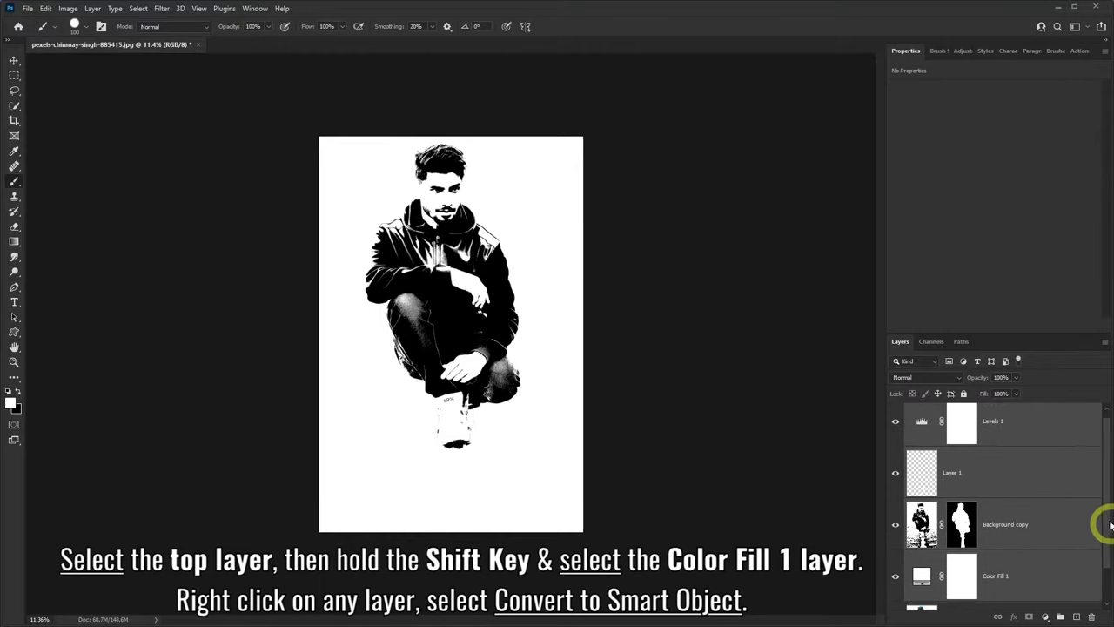
{"action": "right_click", "coordinate": [1027, 425]}
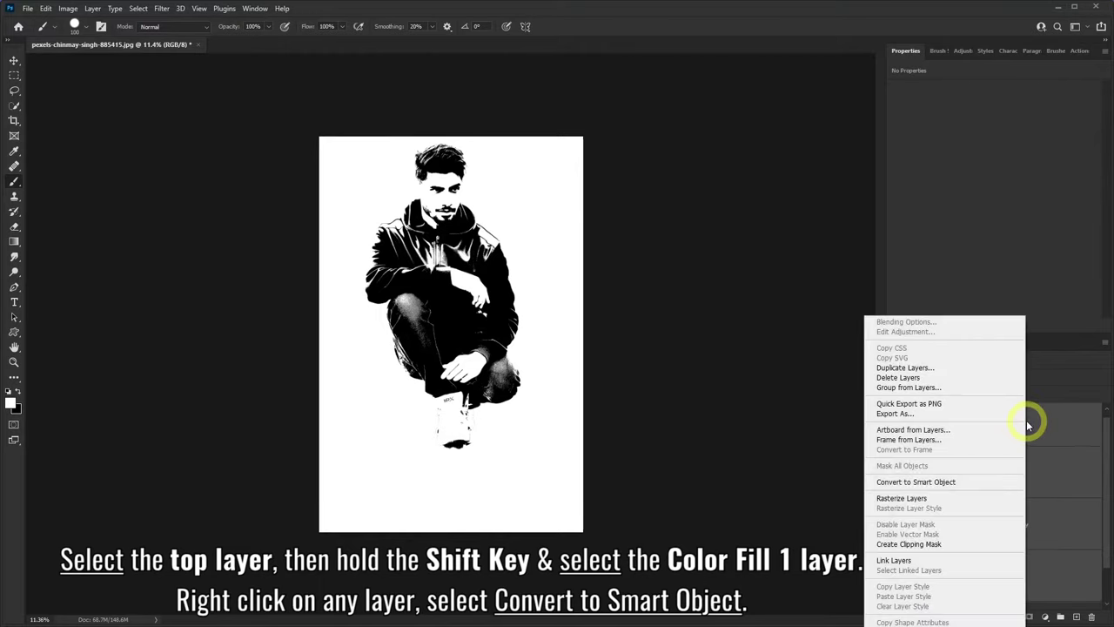
{"action": "left_click", "coordinate": [906, 483]}
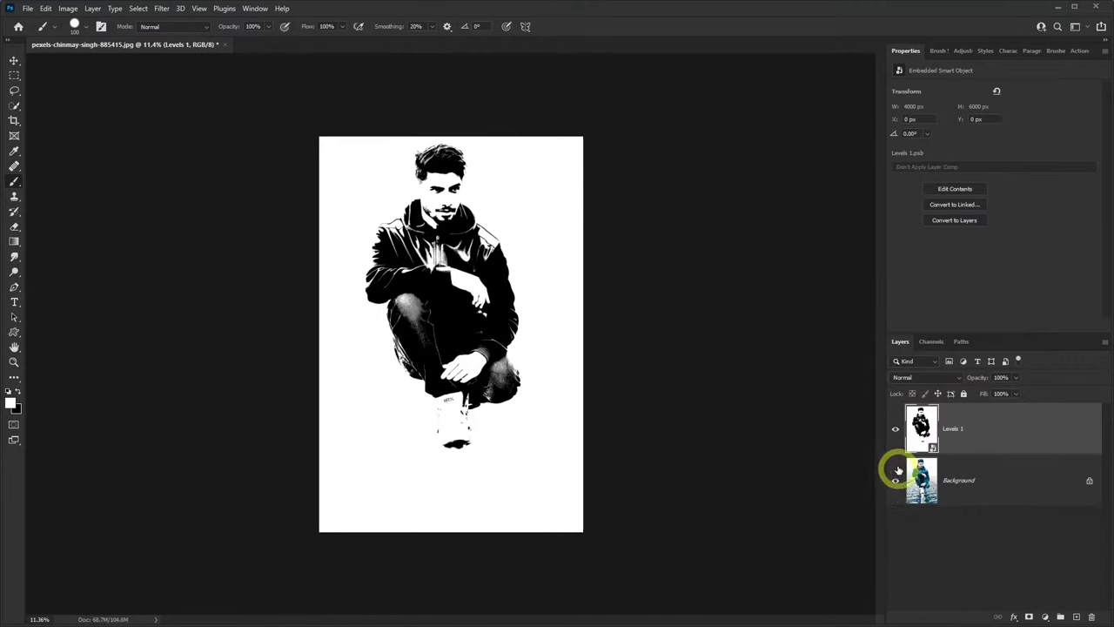
{"action": "left_click", "coordinate": [896, 429]}
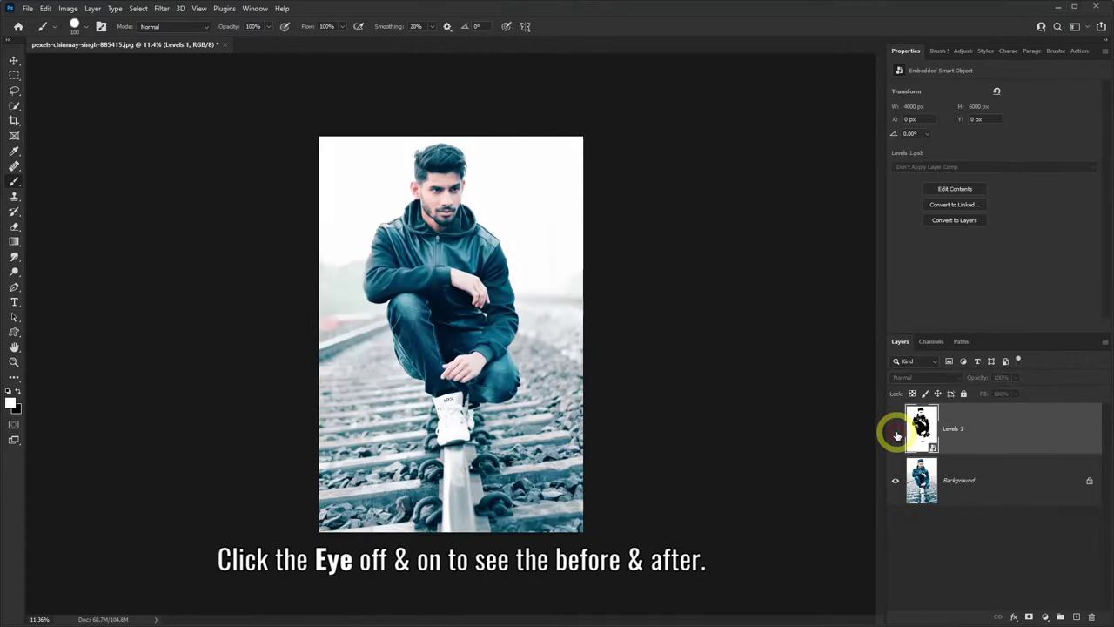
{"action": "left_click", "coordinate": [896, 429]}
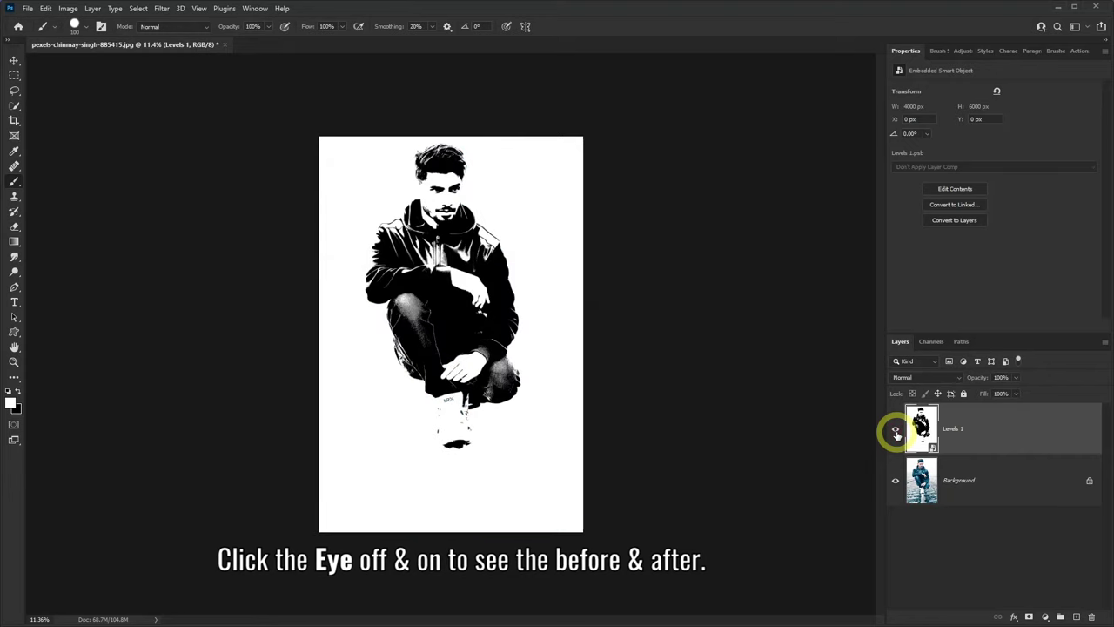
{"action": "left_click", "coordinate": [895, 430]}
{"action": "left_click", "coordinate": [895, 430]}
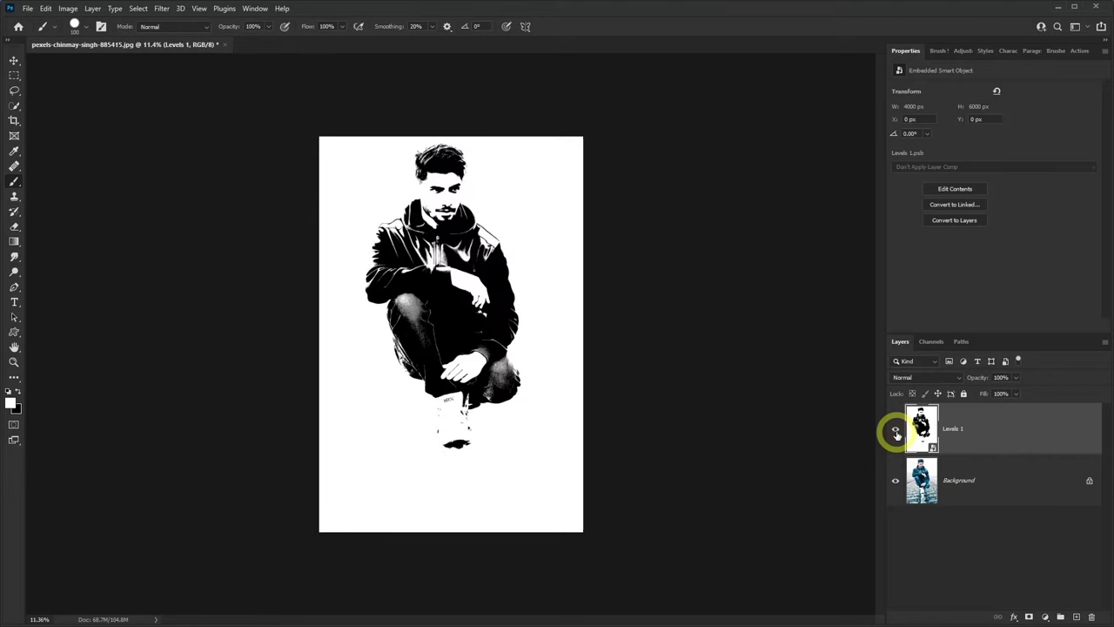